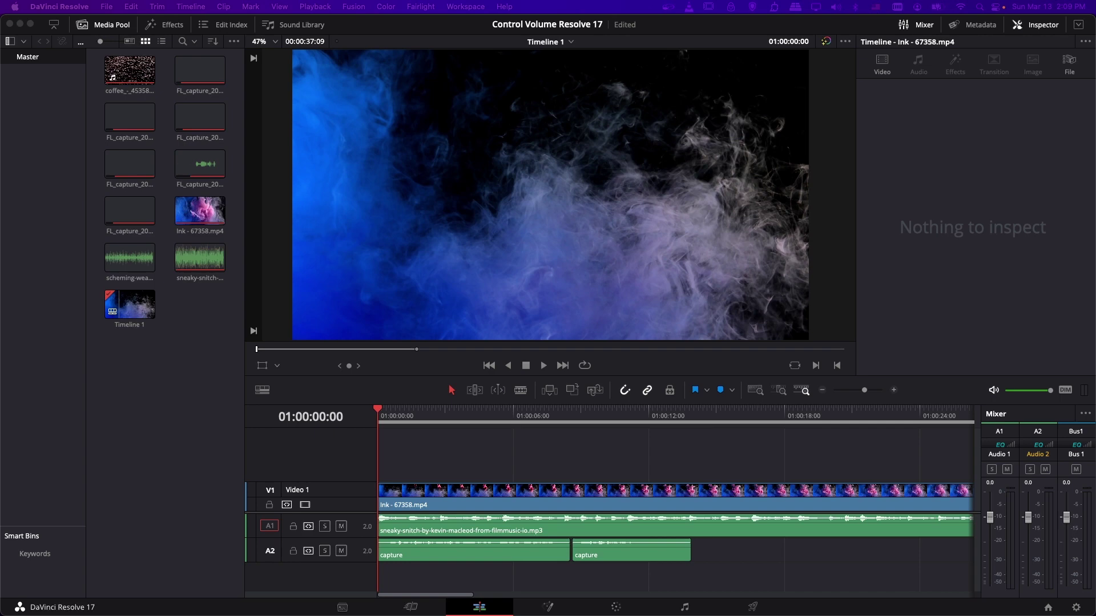
# Increase the track heights of Audio 1 and Audio 2 and play the opening seconds of the timeline
pyautogui.click(421, 474)
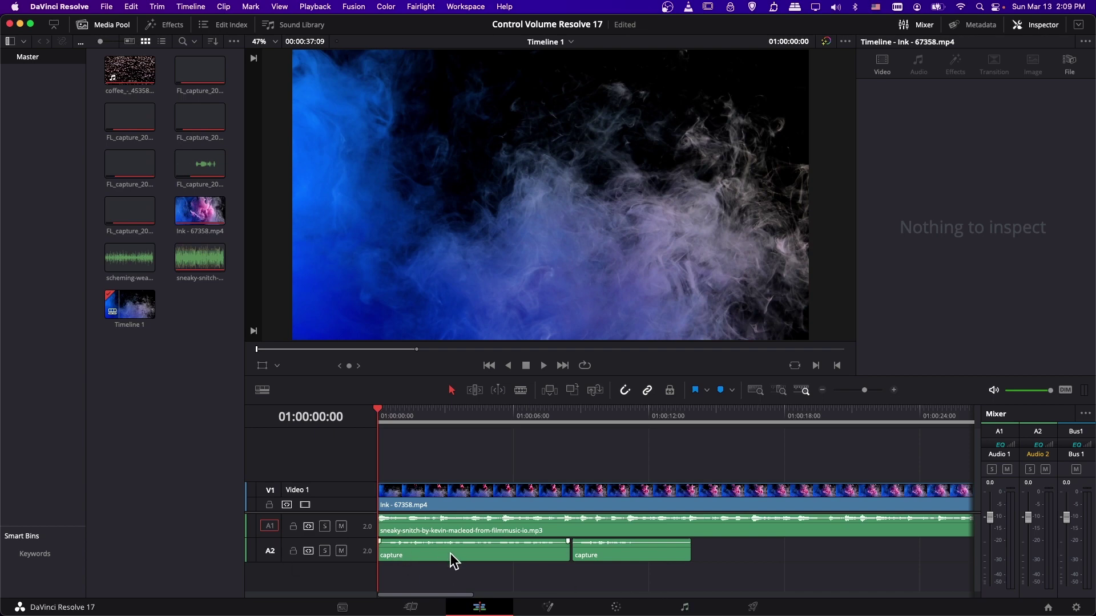
pyautogui.scroll(2, 400, 564)
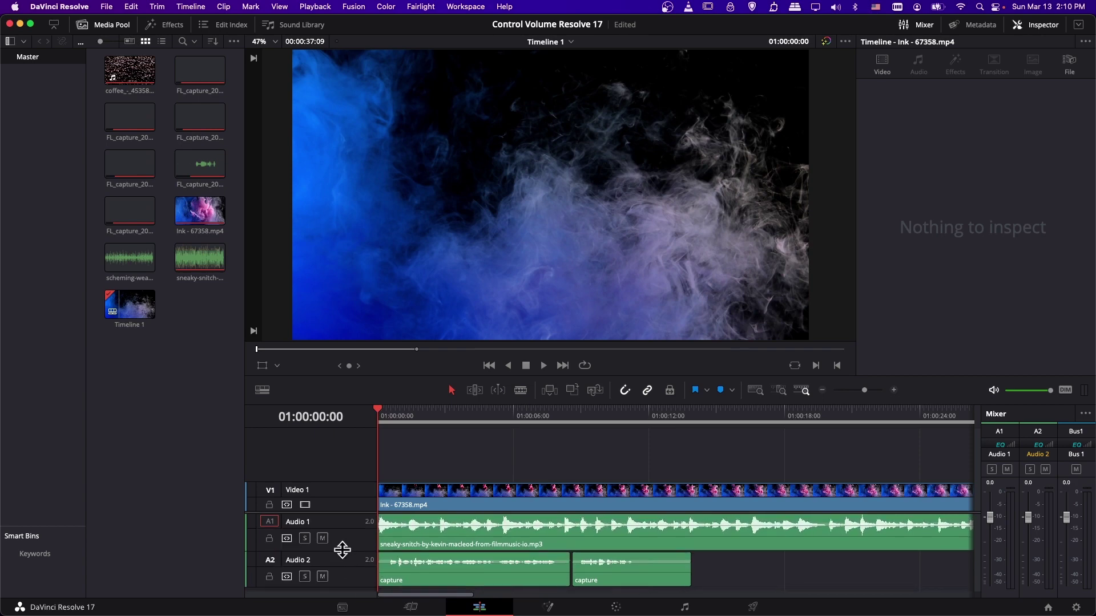
pyautogui.moveTo(341, 585); pyautogui.dragTo(341, 588)
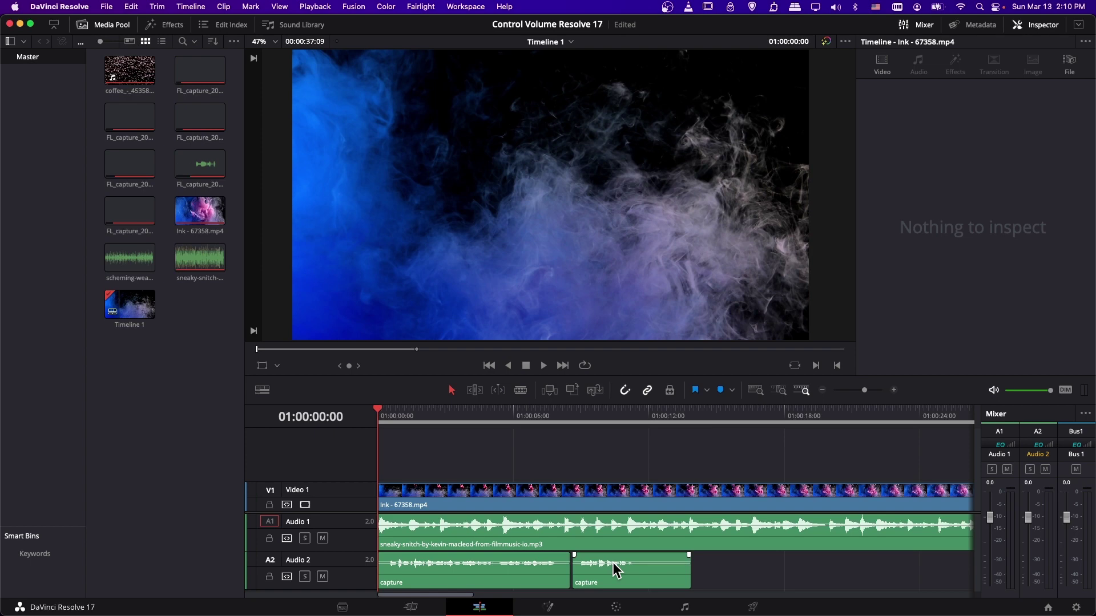
pyautogui.press('space')
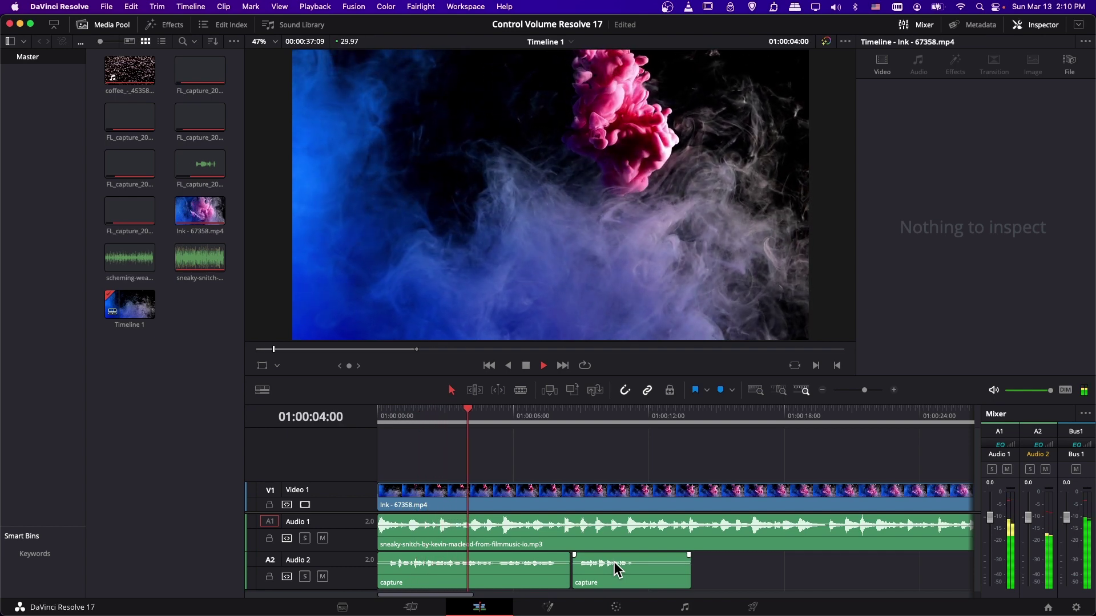
pyautogui.press('space')
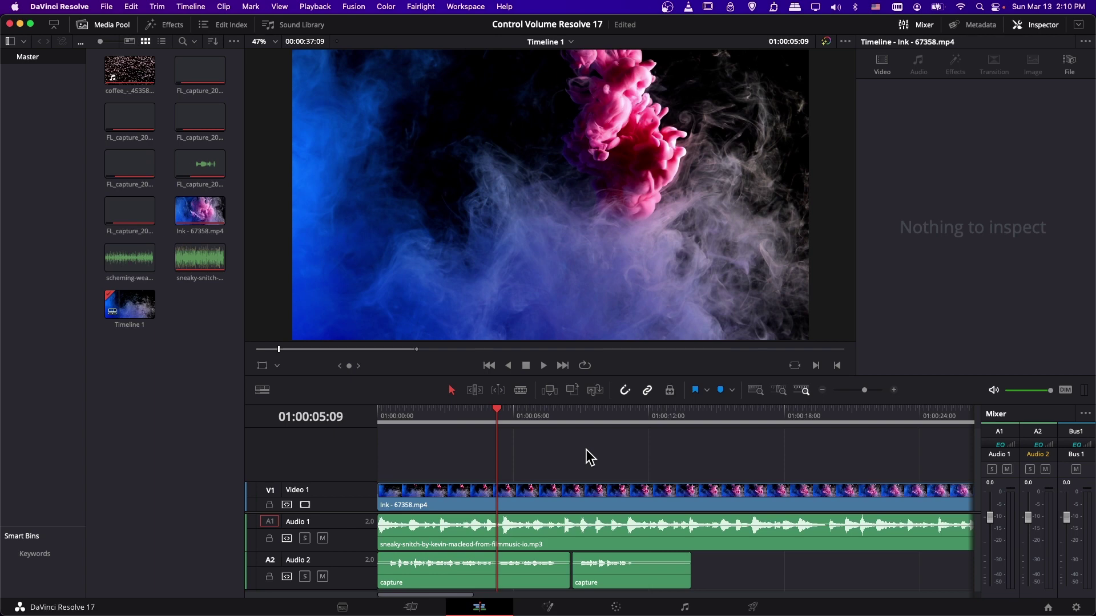
# Lower the sneaky-snitch music clip's volume to -10.69 and play the timeline from the start to check the balance
pyautogui.click(563, 540)
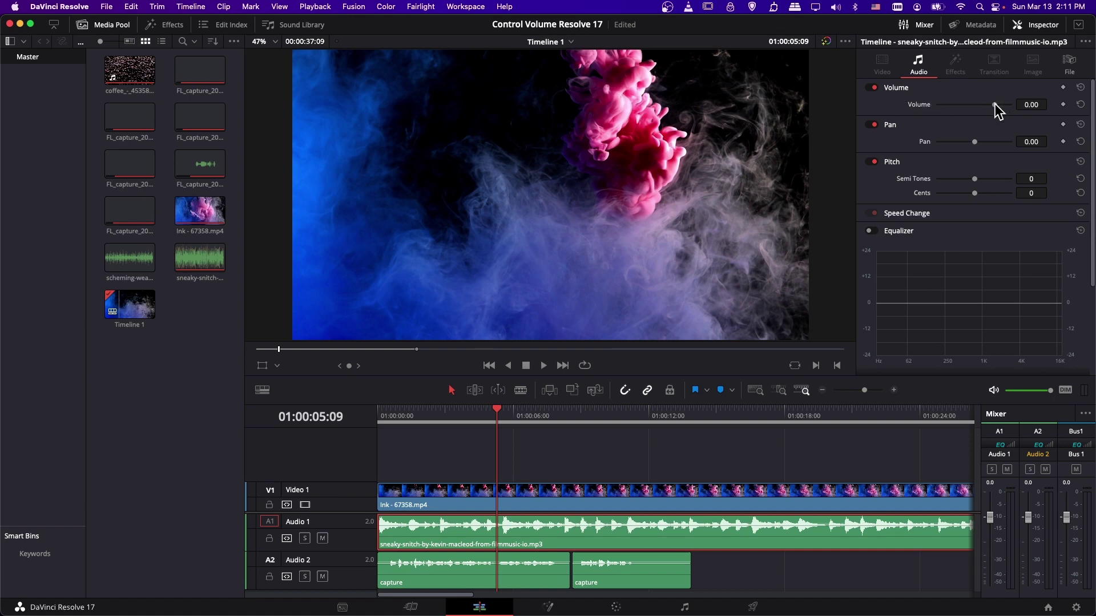
pyautogui.moveTo(994, 105); pyautogui.dragTo(987, 105)
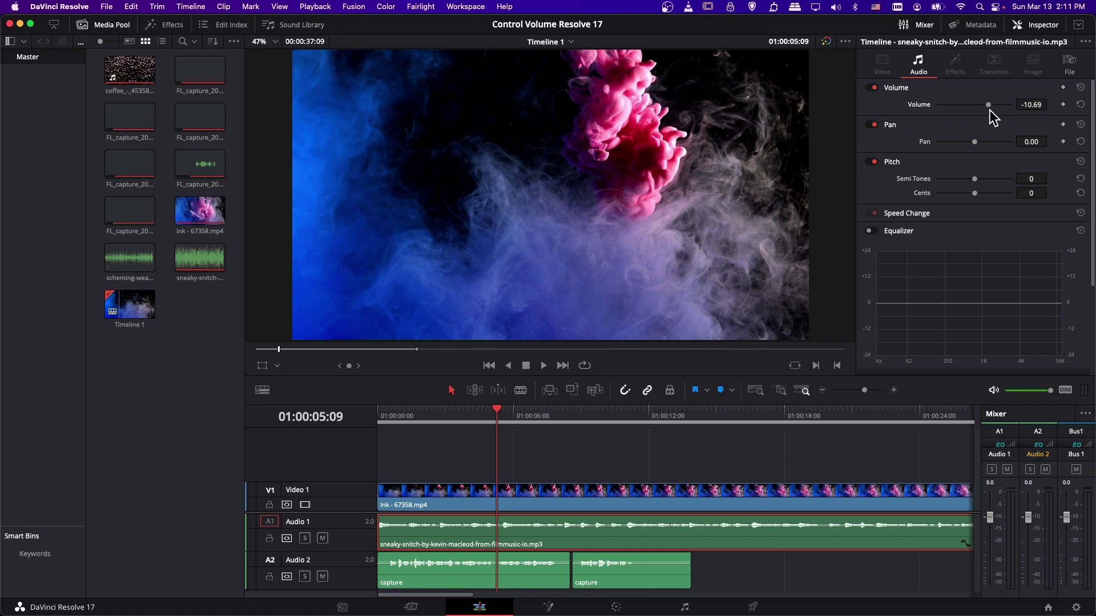
pyautogui.click(383, 413)
pyautogui.press('space')
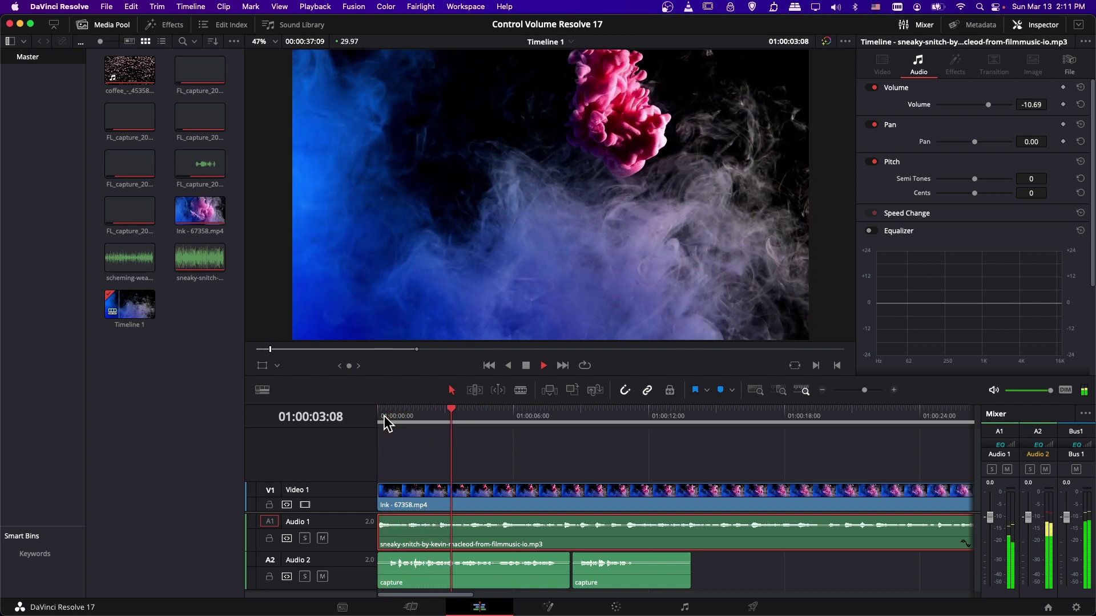
pyautogui.press('space')
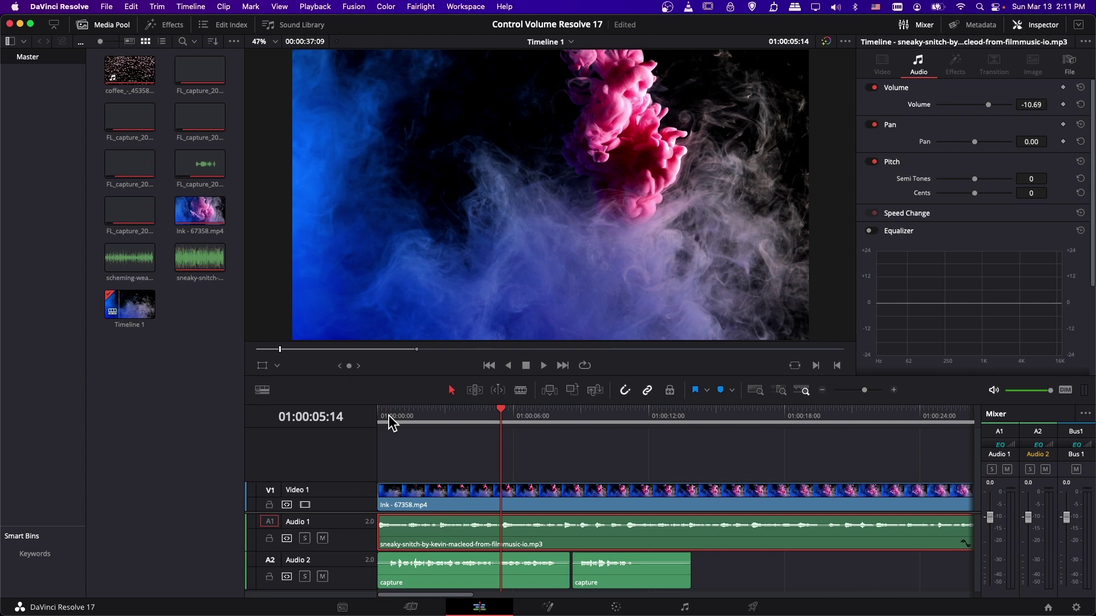
# Raise the volume of the first capture clip on Audio 2 to 6.18, leaving the second capture clip unadjusted
pyautogui.click(483, 576)
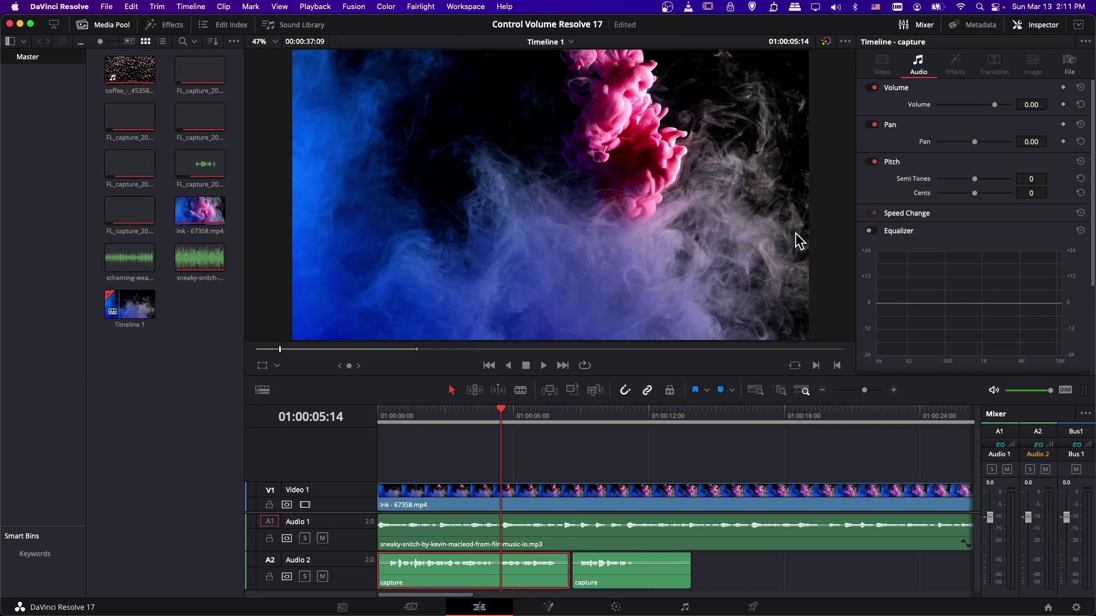
pyautogui.moveTo(995, 105); pyautogui.dragTo(997, 104)
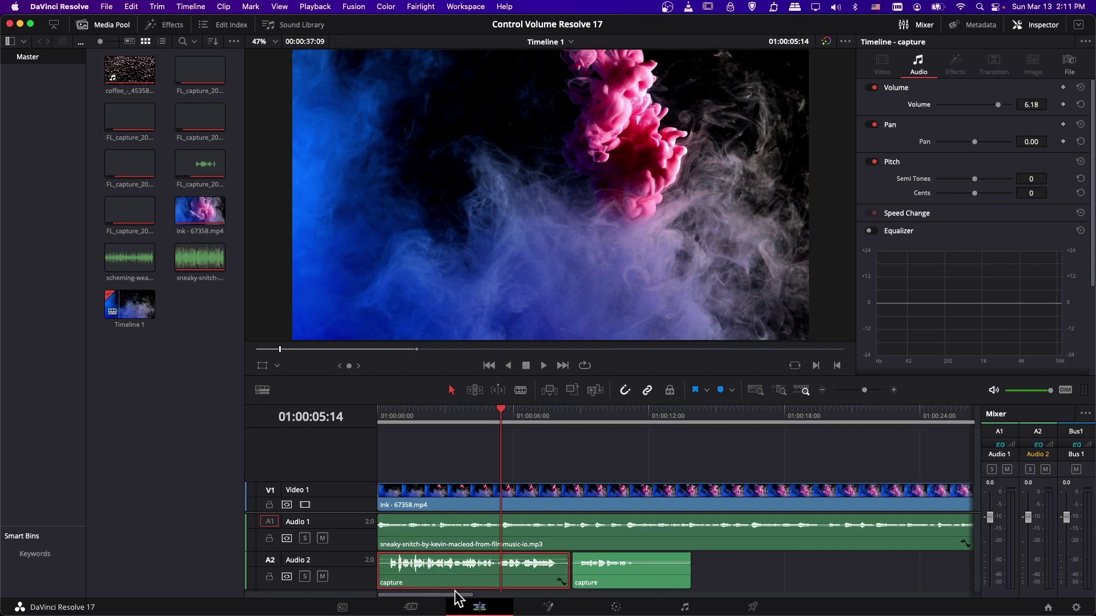
pyautogui.click(620, 577)
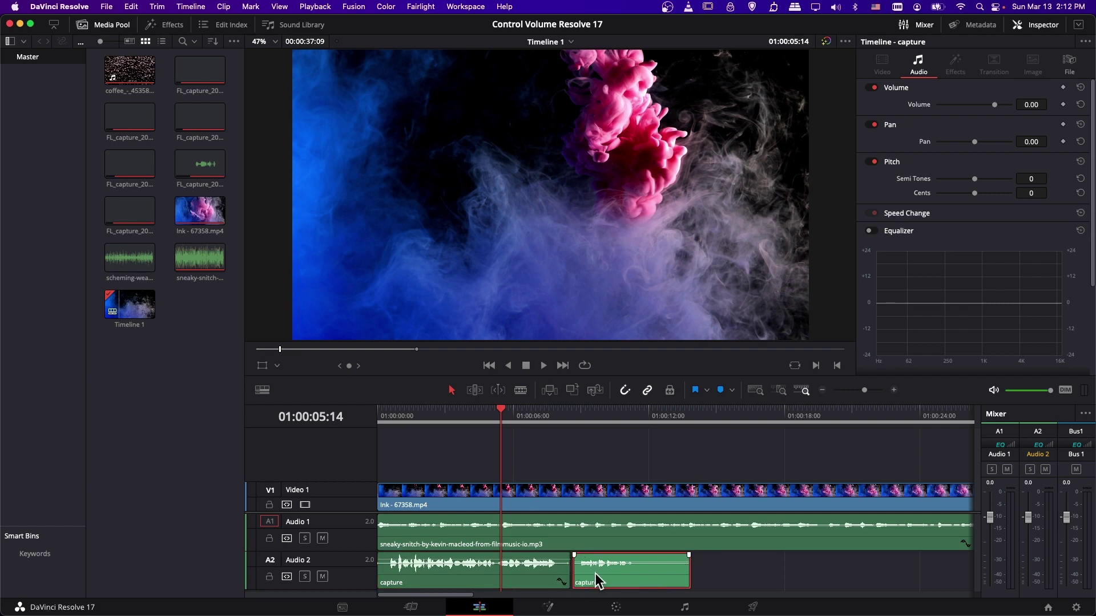
pyautogui.click(531, 585)
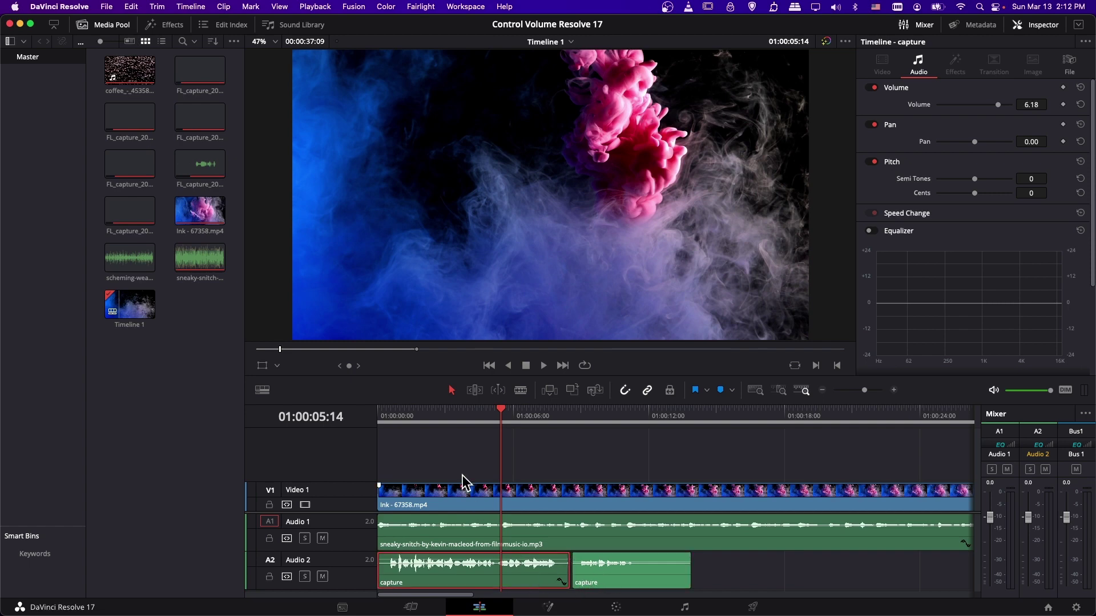
# Play parts of the first and second capture clips on Audio 2 to compare their loudness
pyautogui.click(496, 418)
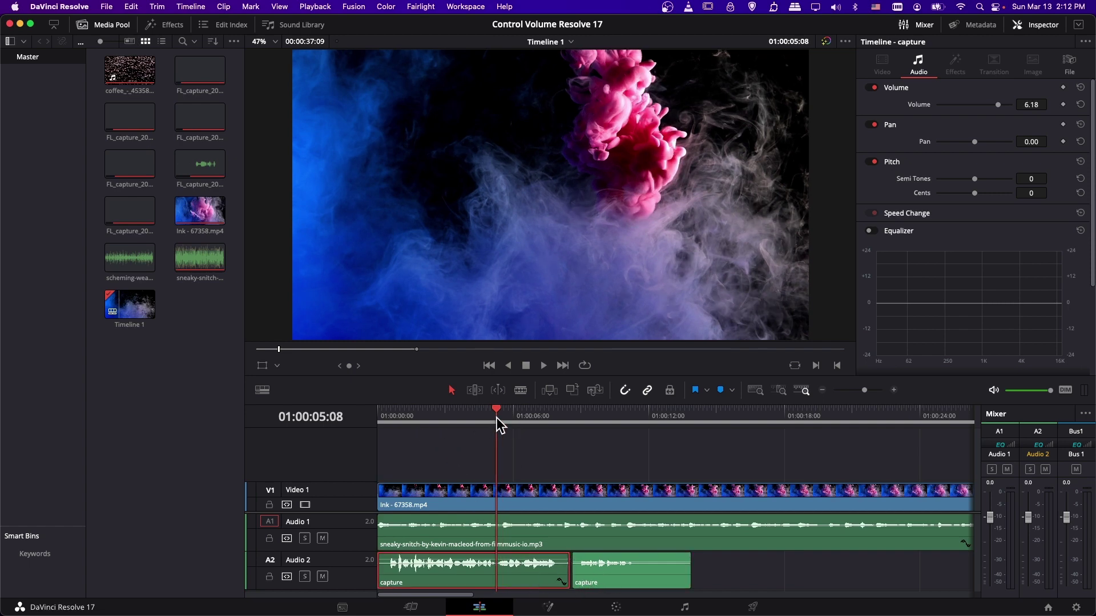
pyautogui.press('space')
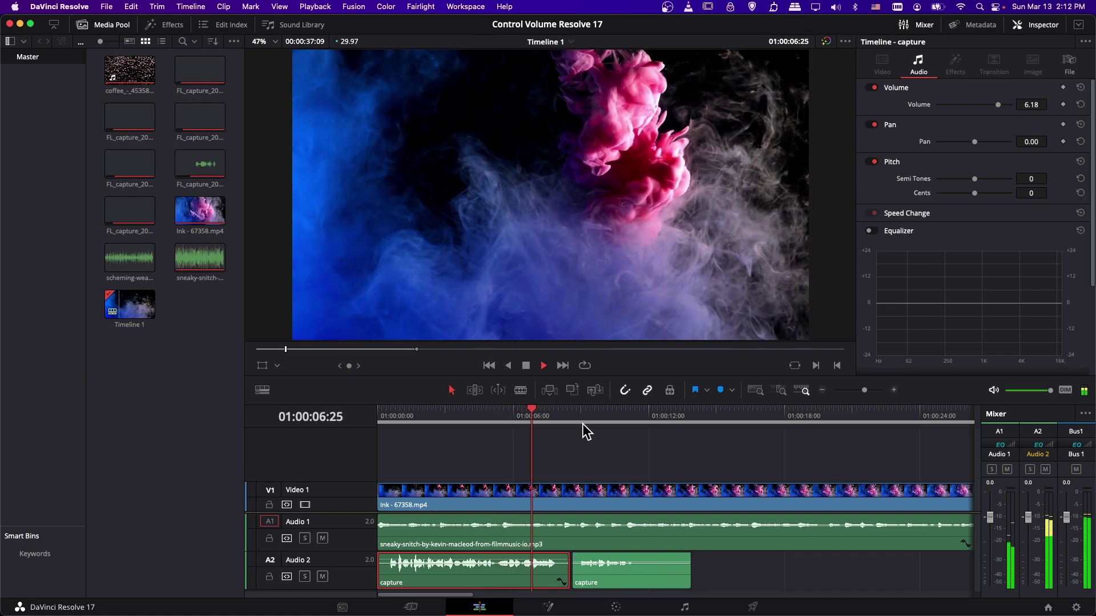
pyautogui.click(583, 415)
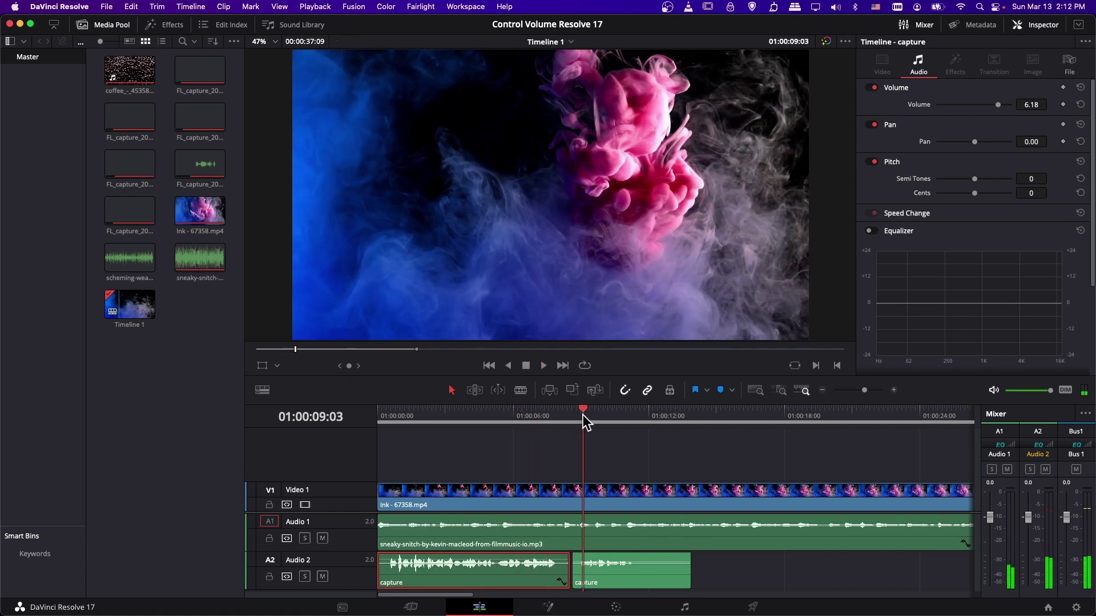
pyautogui.press('space')
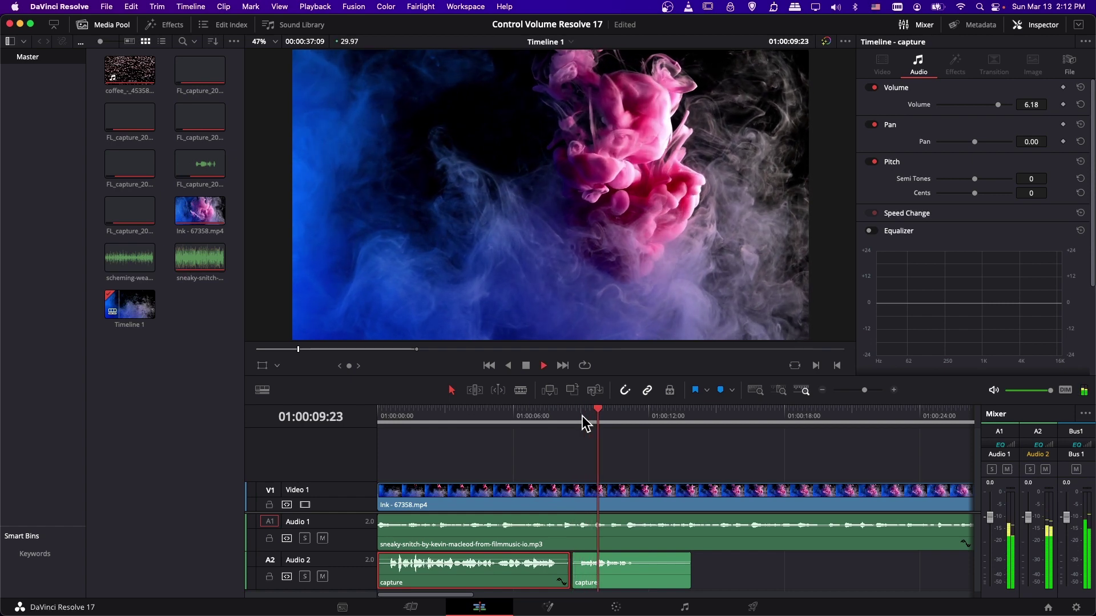
pyautogui.press('space')
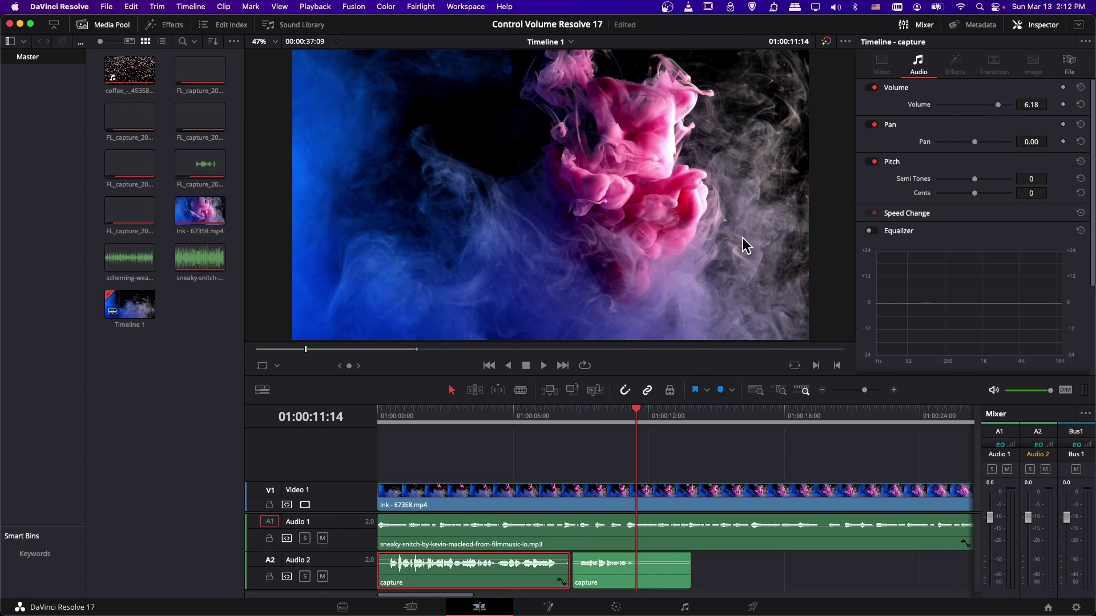
# Reset the first capture clip's volume to 0.00 and deselect the clip
pyautogui.click(1080, 104)
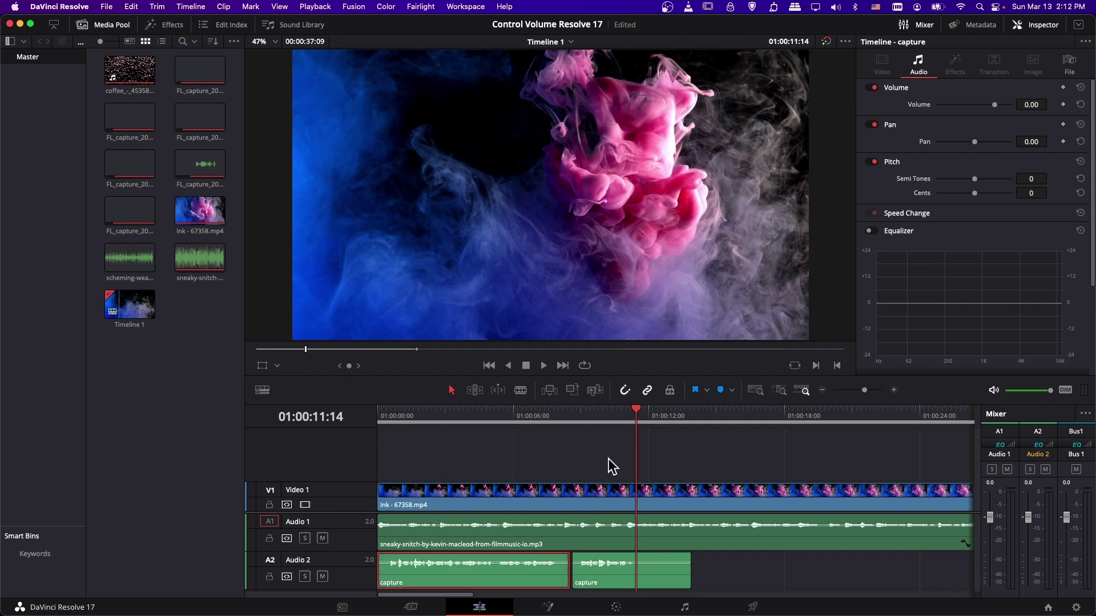
pyautogui.press('super+s')
pyautogui.click(740, 582)
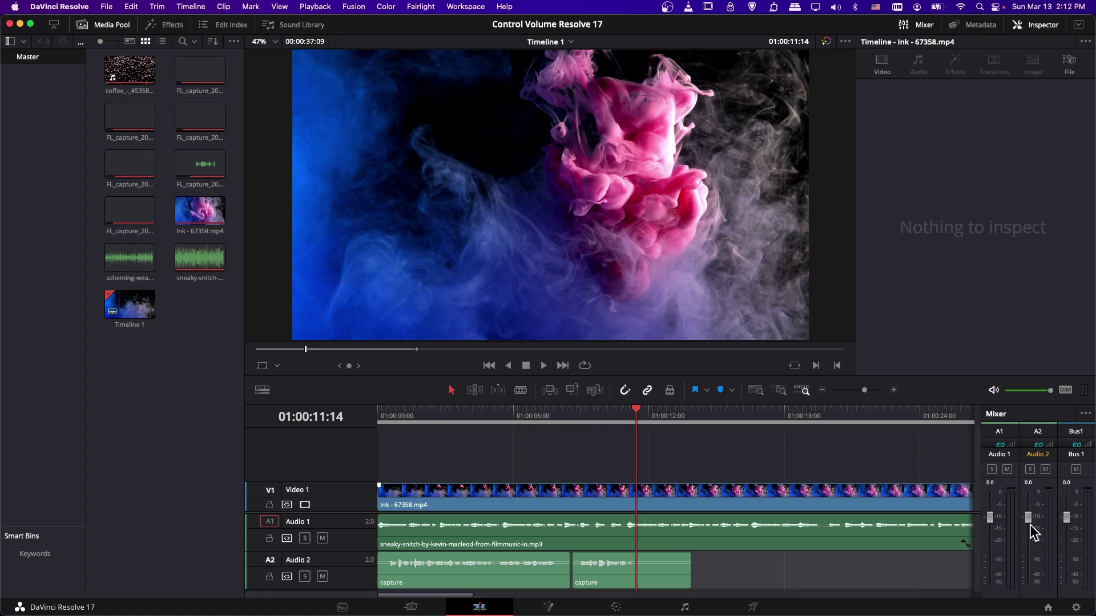
# Raise the Audio 2 track level in the mixer to +5.0 and play the timeline from the start
pyautogui.moveTo(1030, 518); pyautogui.dragTo(1032, 506)
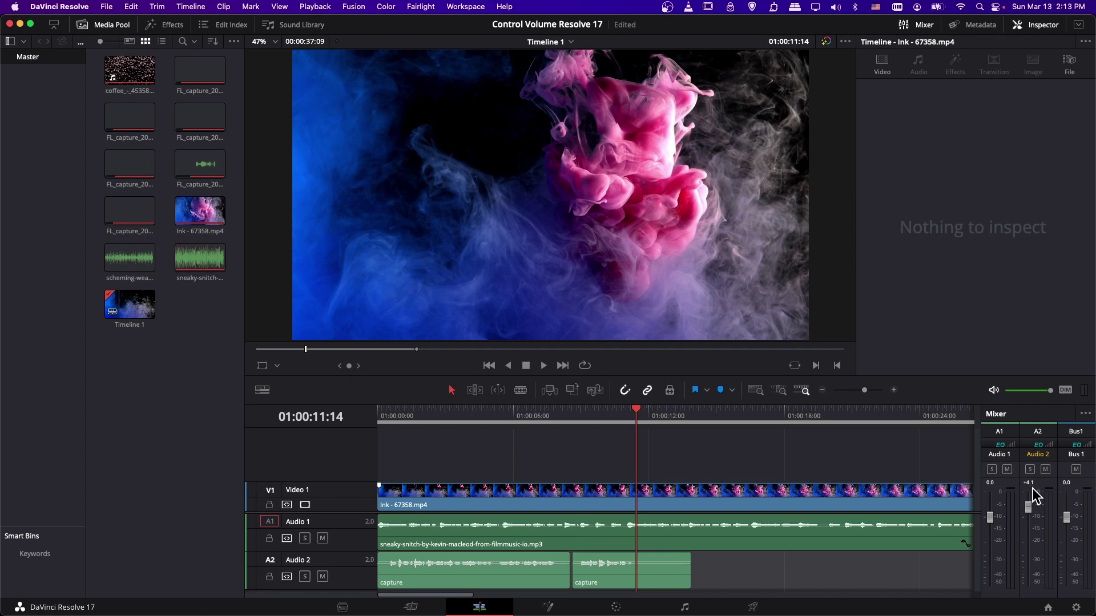
pyautogui.moveTo(1032, 517); pyautogui.dragTo(1034, 495)
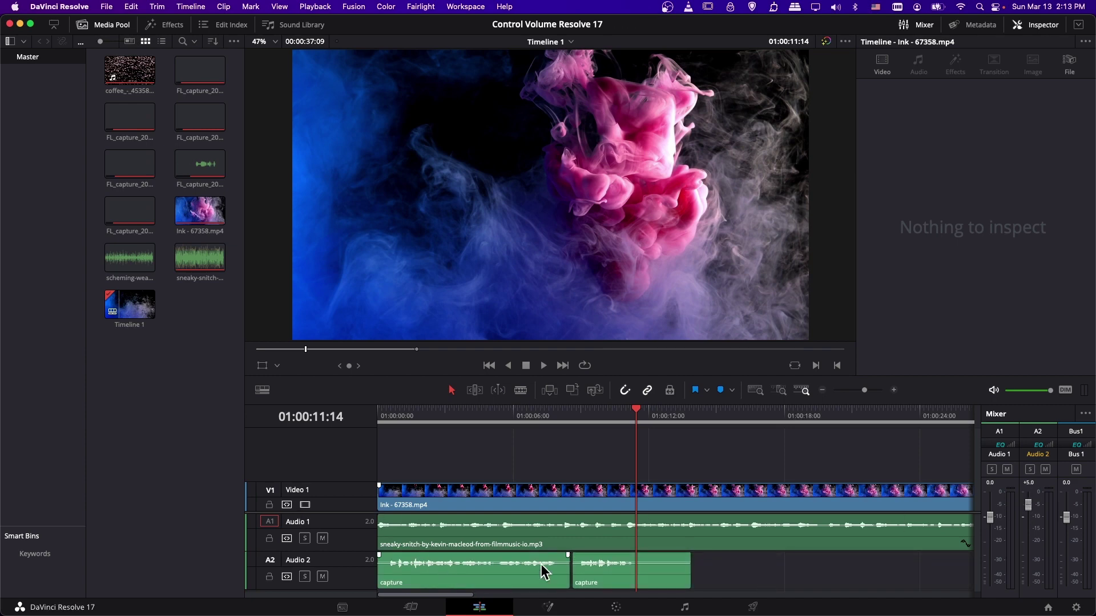
pyautogui.click(382, 409)
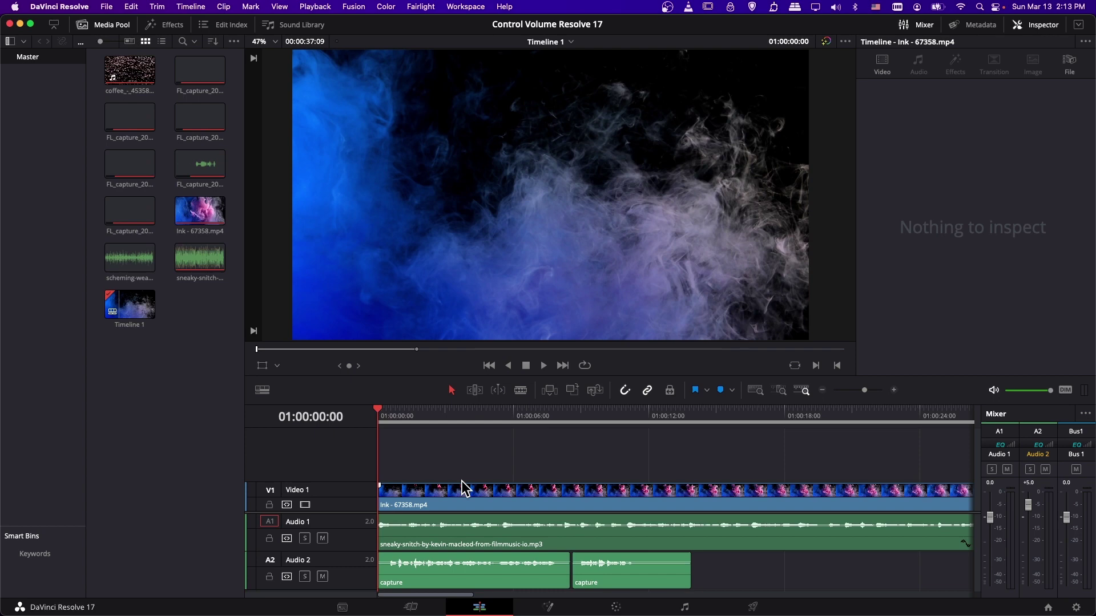
pyautogui.press('space')
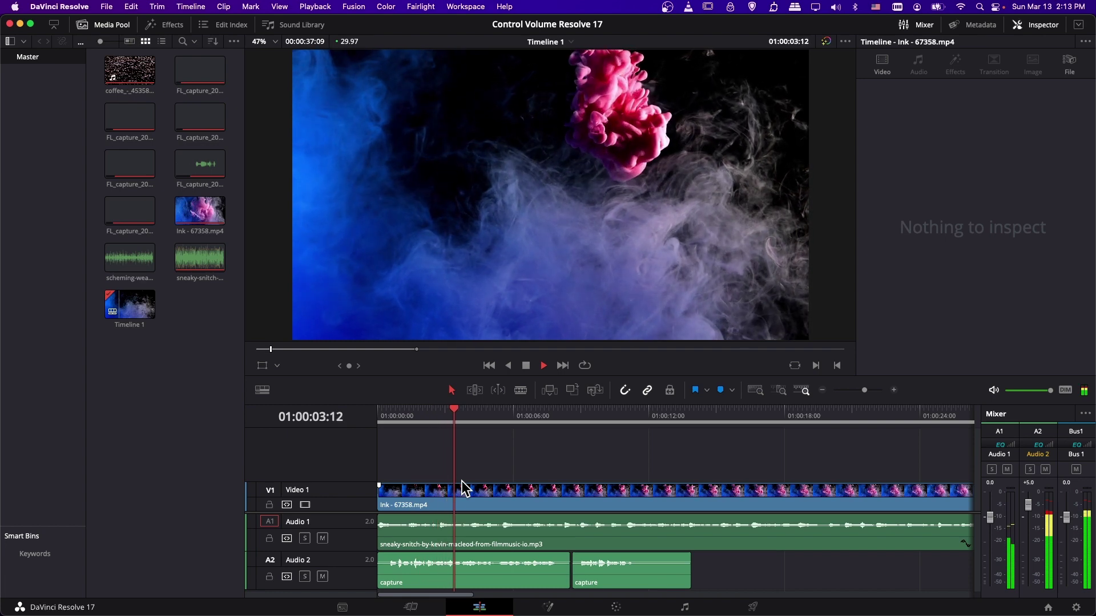
pyautogui.press('space')
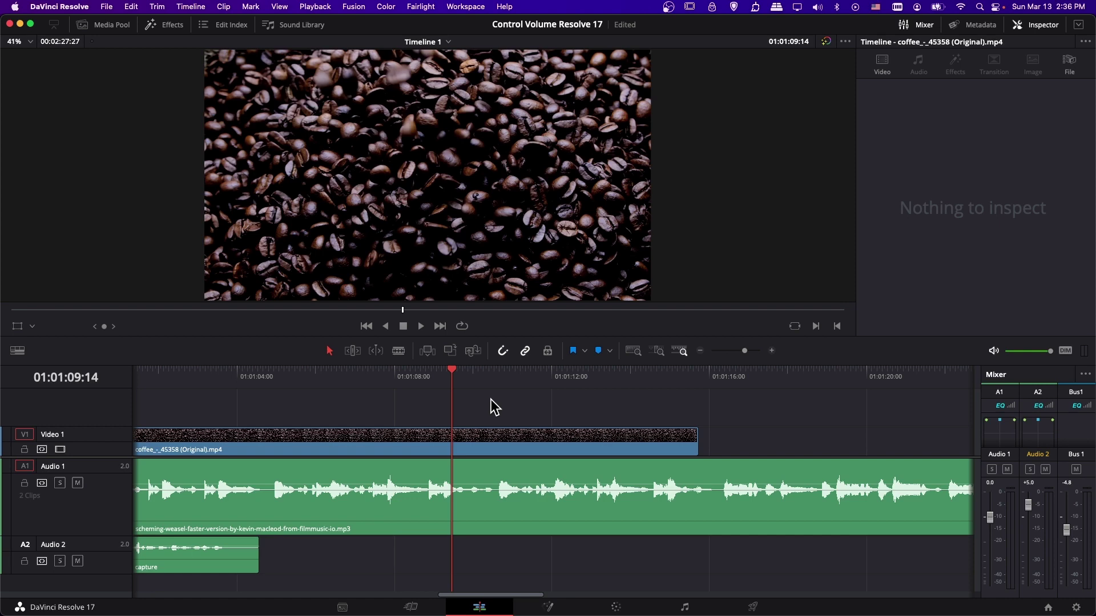
# Add a volume keyframe at 01:01:16:05 on the scheming-weasel music clip, just after the coffee video ends
pyautogui.hotkey('shift', 'Right')
pyautogui.hotkey('shift', 'Right')
pyautogui.hotkey('shift', 'Right')
pyautogui.hotkey('shift', 'Right')
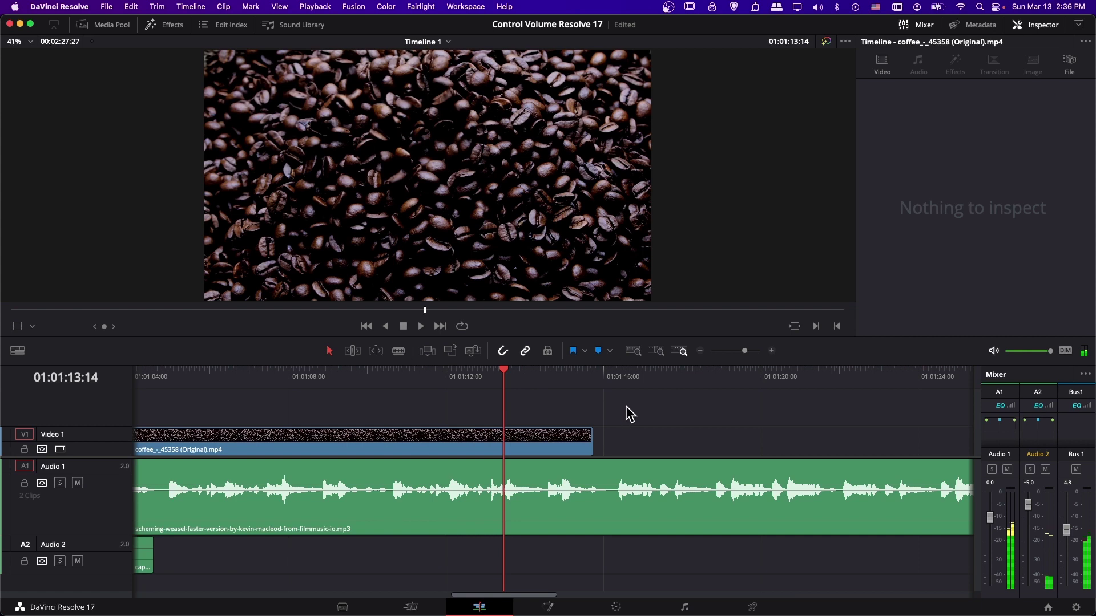
pyautogui.click(532, 372)
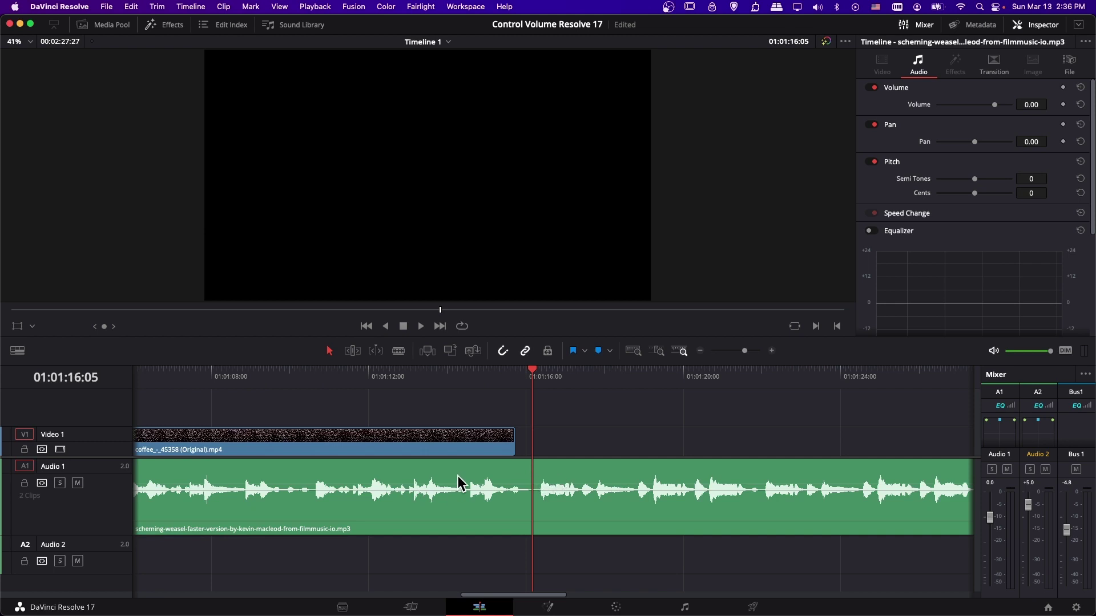
pyautogui.click(539, 501)
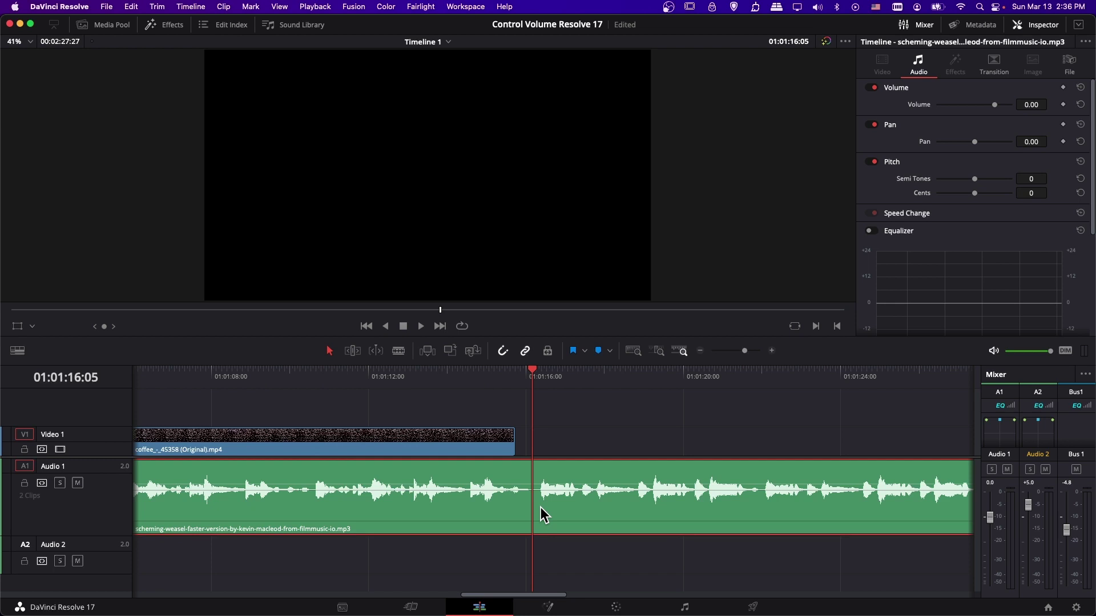
pyautogui.click(1063, 105)
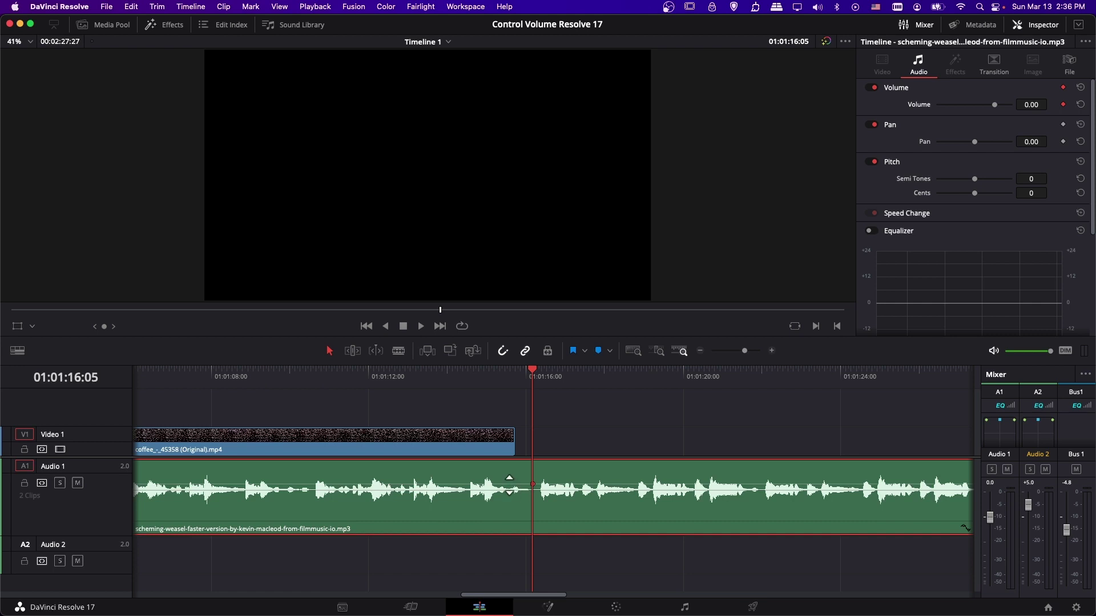
# Try raising the scheming-weasel clip's volume line to 7.57 and undo the change
pyautogui.moveTo(509, 484); pyautogui.dragTo(511, 479)
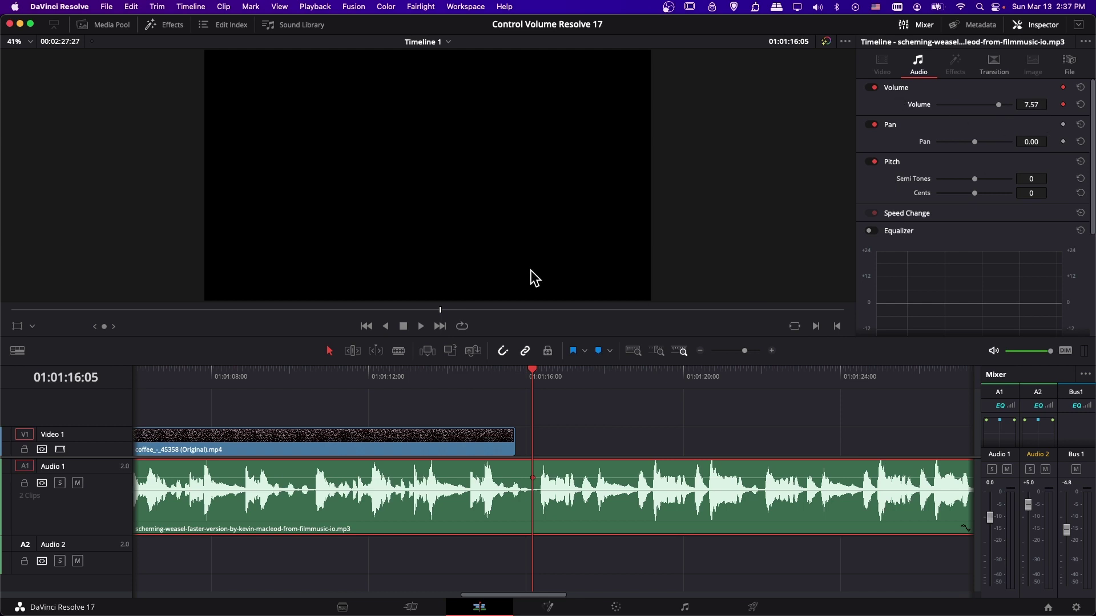
pyautogui.hotkey('ctrl', 'z')
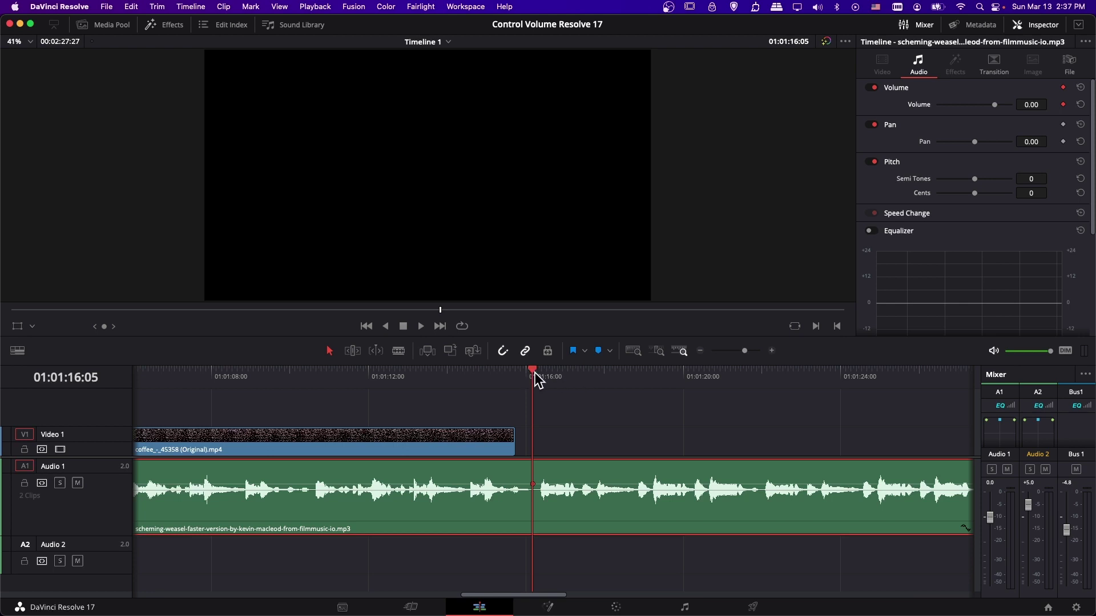
# Set the scheming-weasel clip's volume to -9.60 at 01:01:16:10 as a second keyframe
pyautogui.moveTo(530, 372); pyautogui.dragTo(539, 372)
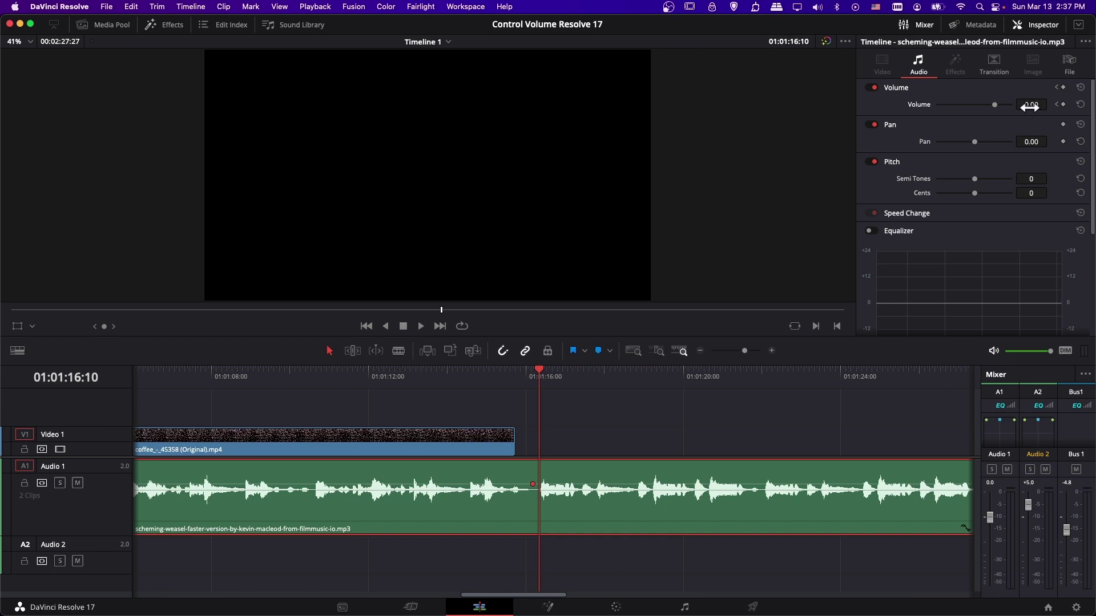
pyautogui.moveTo(1032, 106); pyautogui.dragTo(983, 106)
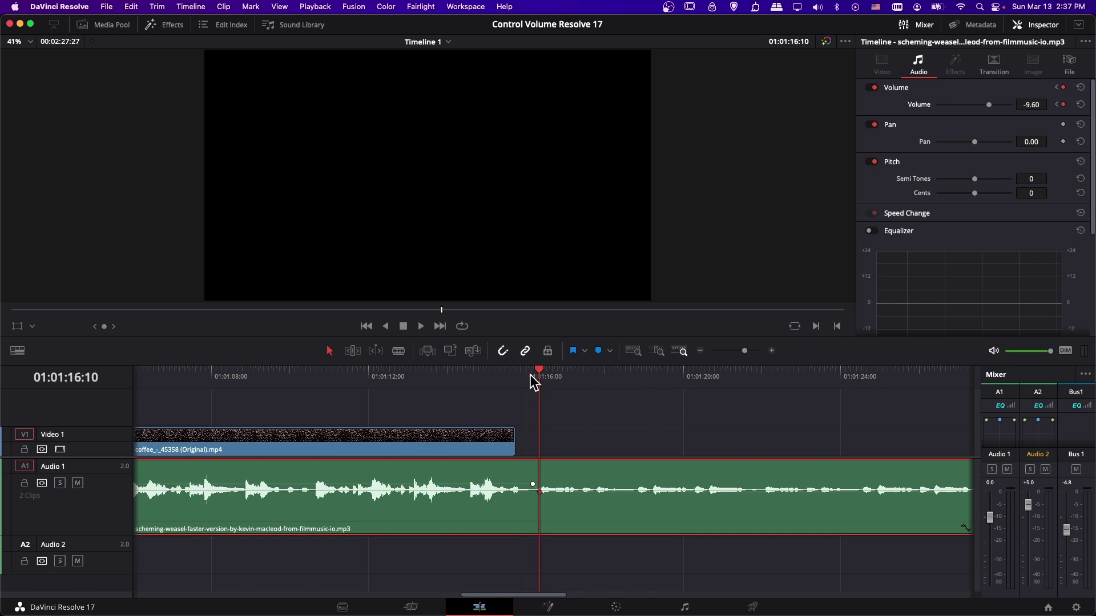
# Return to the scheming-weasel clip's first volume keyframe and scrub across both keyframes to compare the volume before, at and after them
pyautogui.click(1057, 105)
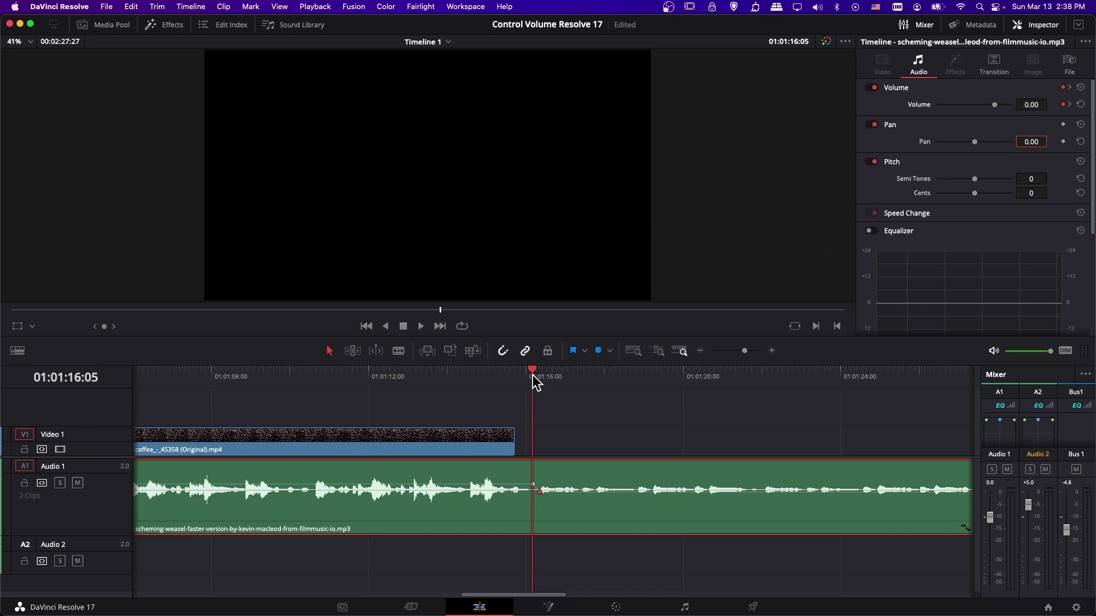
pyautogui.moveTo(535, 382); pyautogui.dragTo(513, 384)
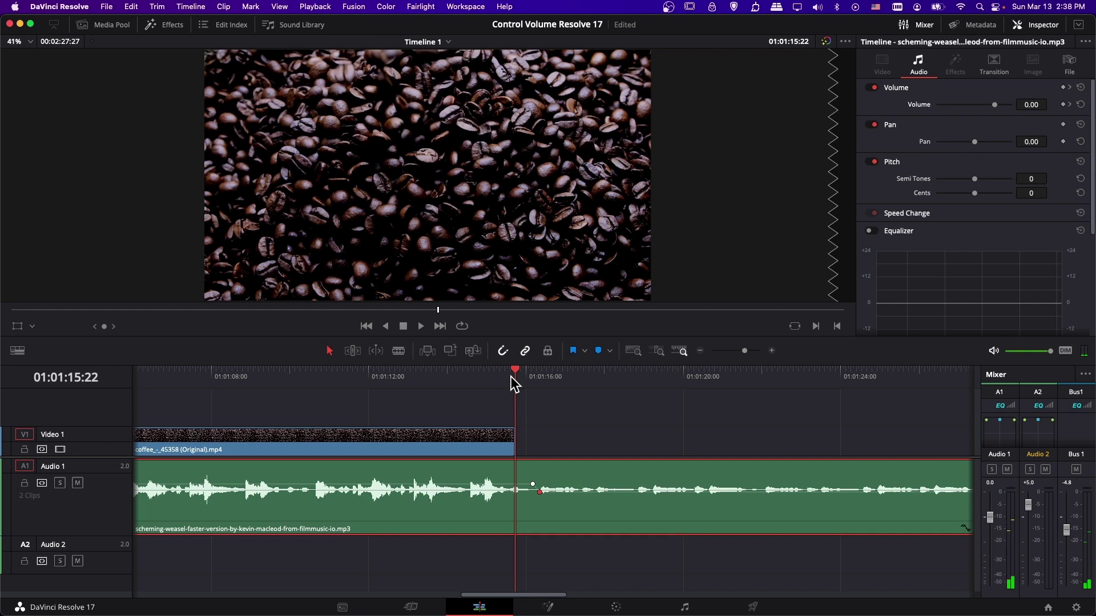
pyautogui.moveTo(516, 378)
pyautogui.mouseDown()
pyautogui.moveTo(537, 375)
pyautogui.moveTo(526, 376)
pyautogui.mouseUp()
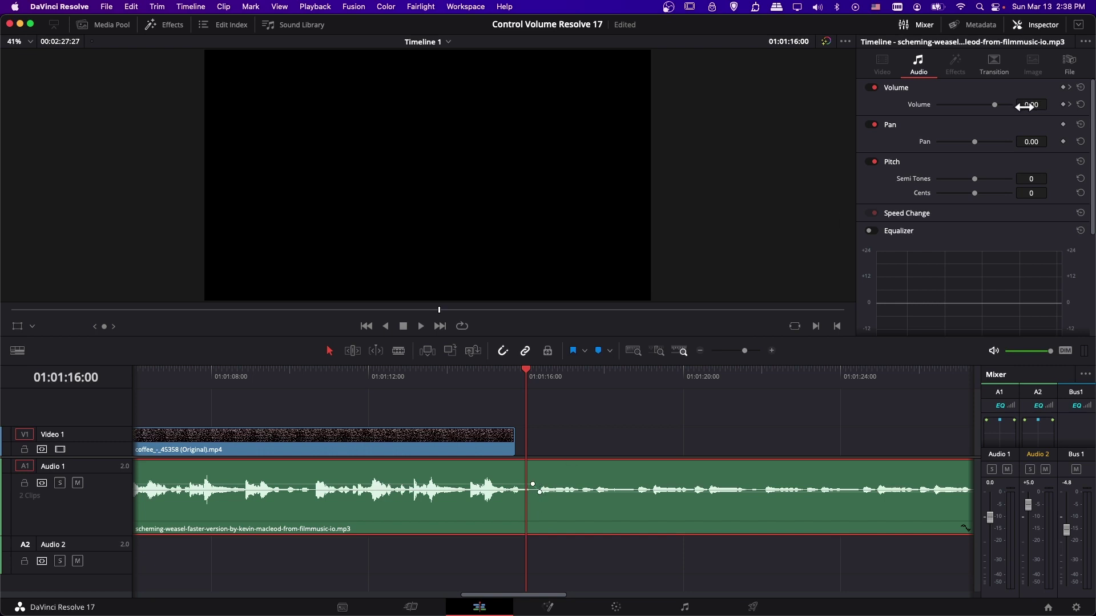
pyautogui.moveTo(531, 370); pyautogui.dragTo(541, 379)
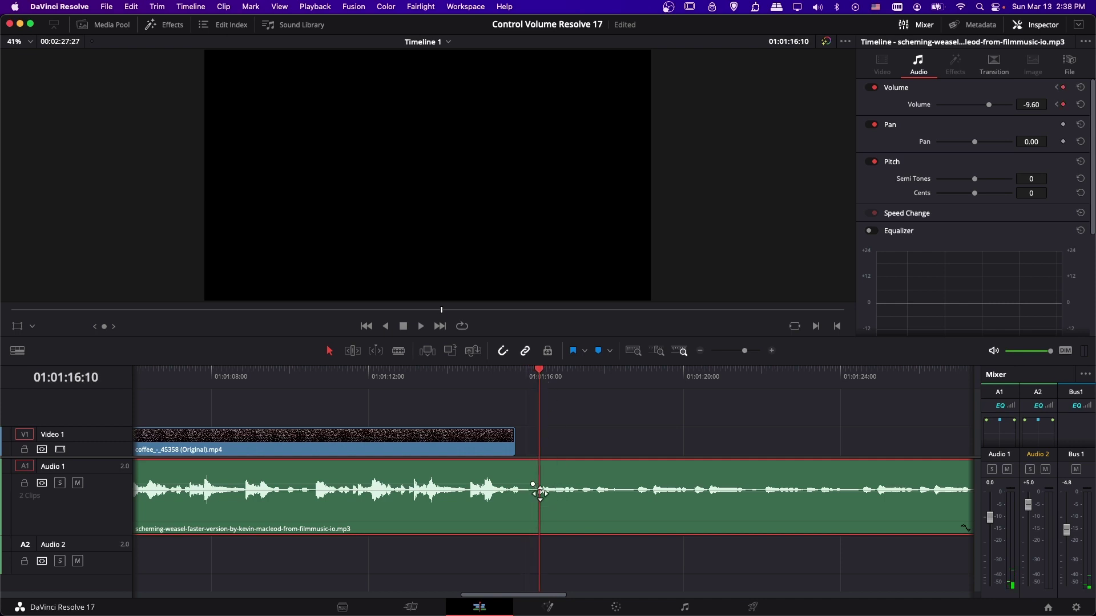
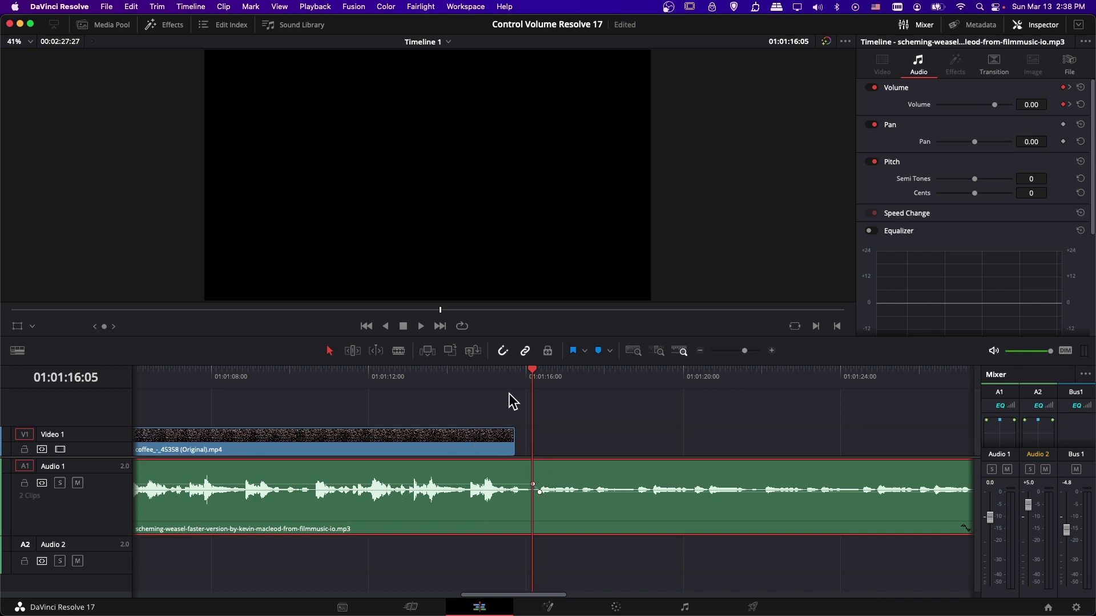
# Play the timeline from 01:01:14:16 past both volume keyframes to hear the music drop
pyautogui.click(466, 379)
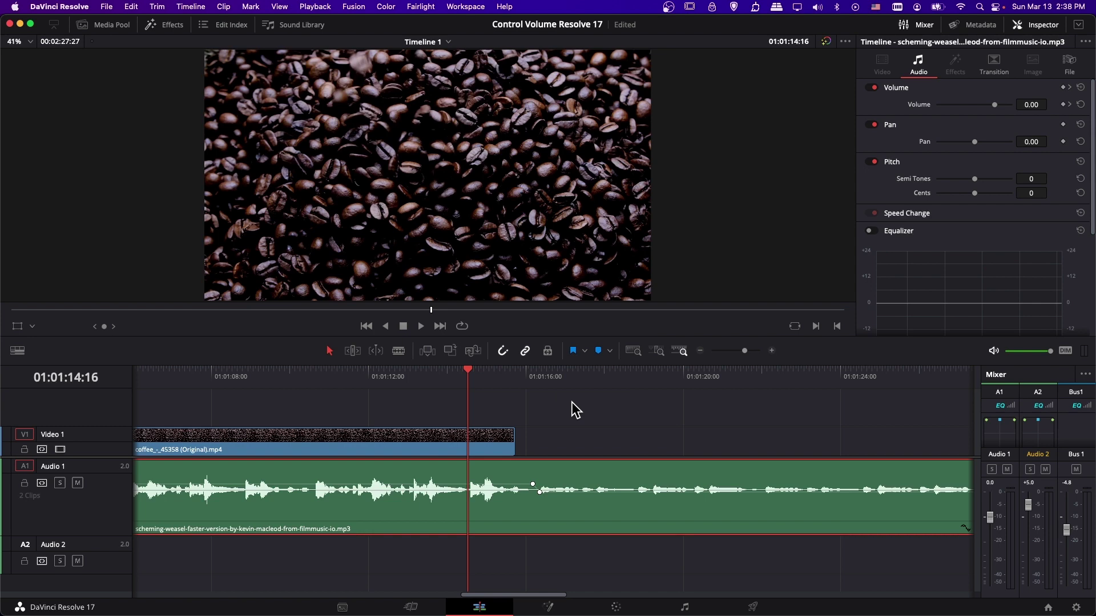
pyautogui.press('space')
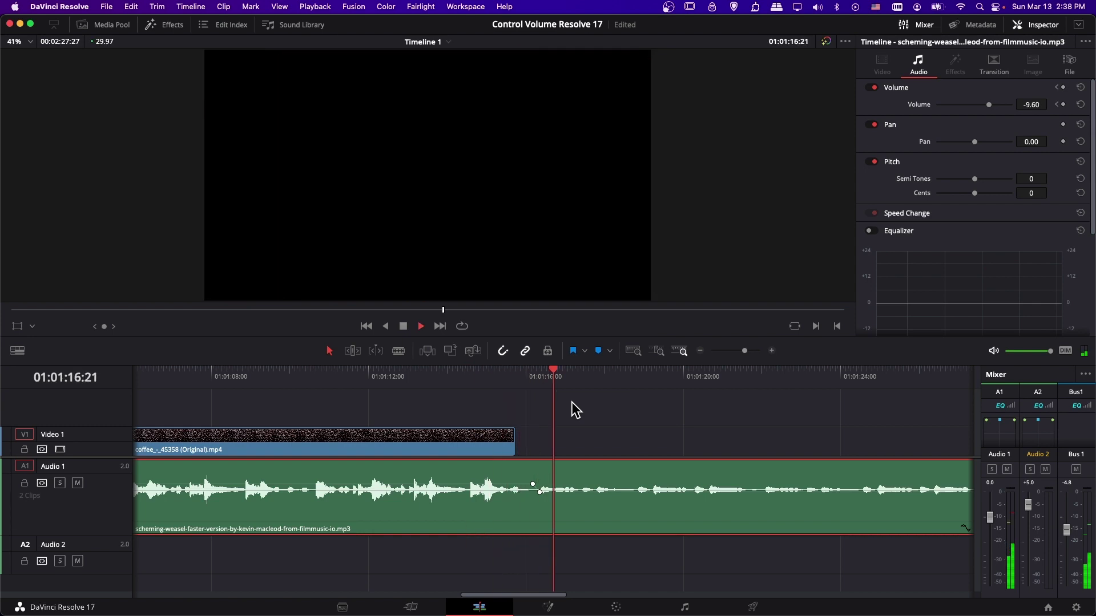
pyautogui.press('space')
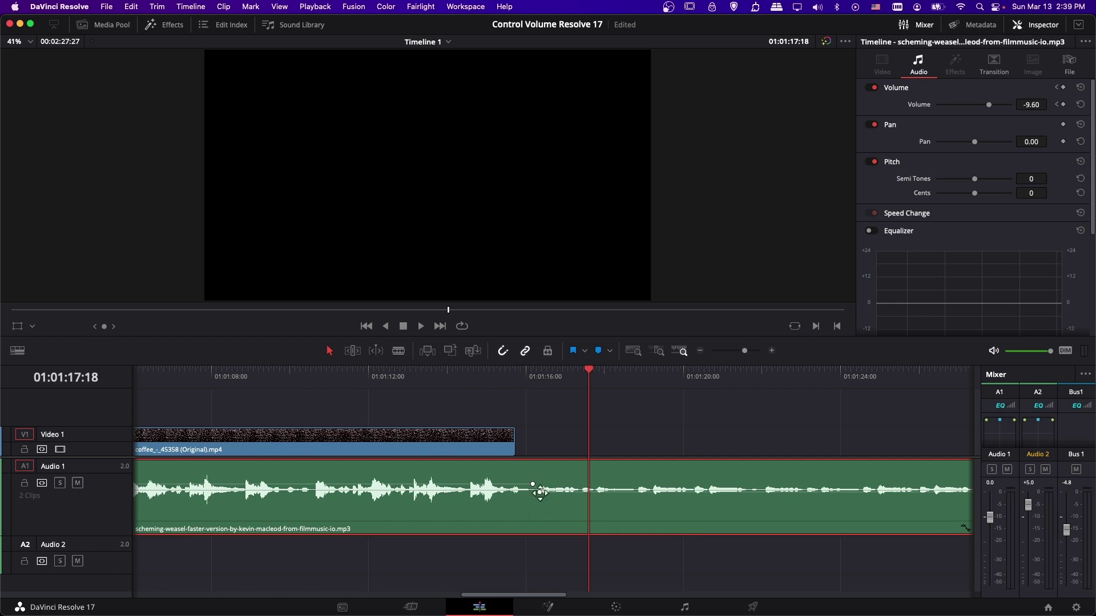
# Move the second volume keyframe farther from the first, at about -10.98, and play the more gradual drop from the coffee video's end
pyautogui.moveTo(540, 492); pyautogui.dragTo(563, 493)
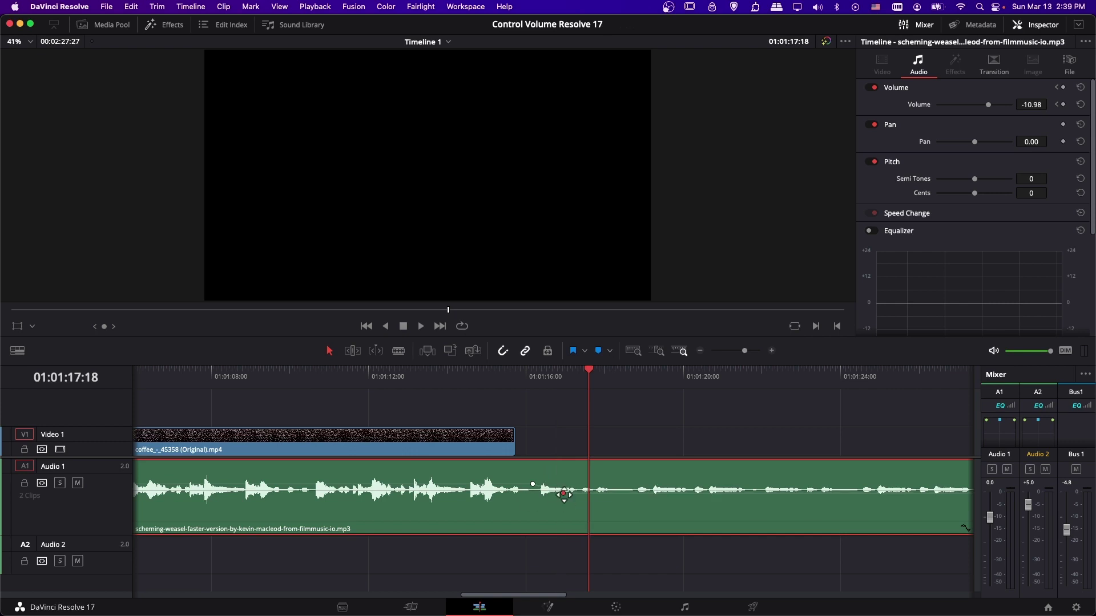
pyautogui.press('Up')
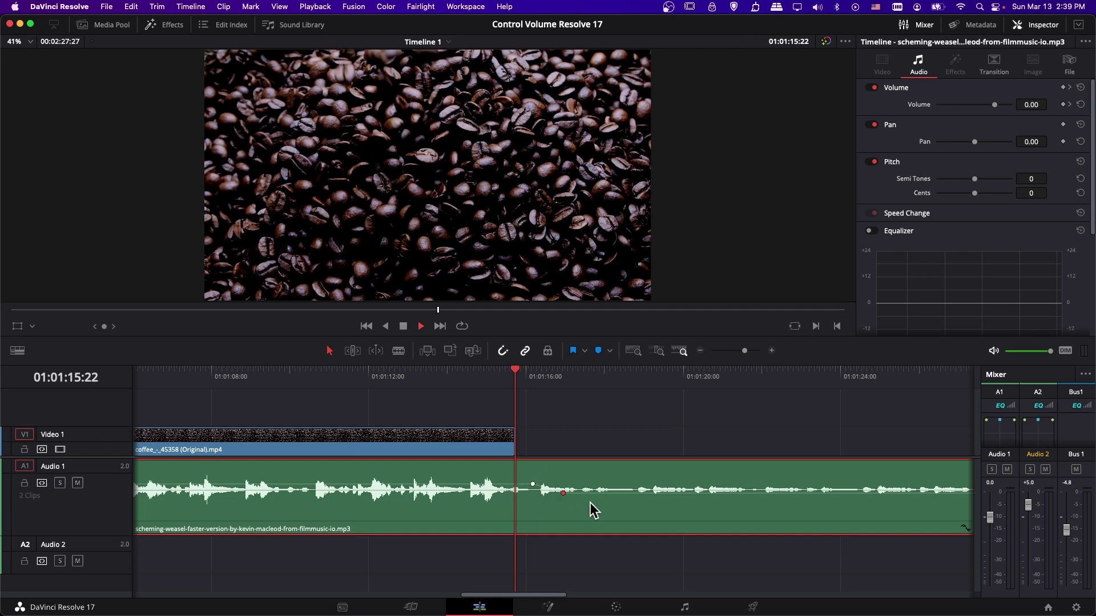
pyautogui.press('space')
pyautogui.press('space')
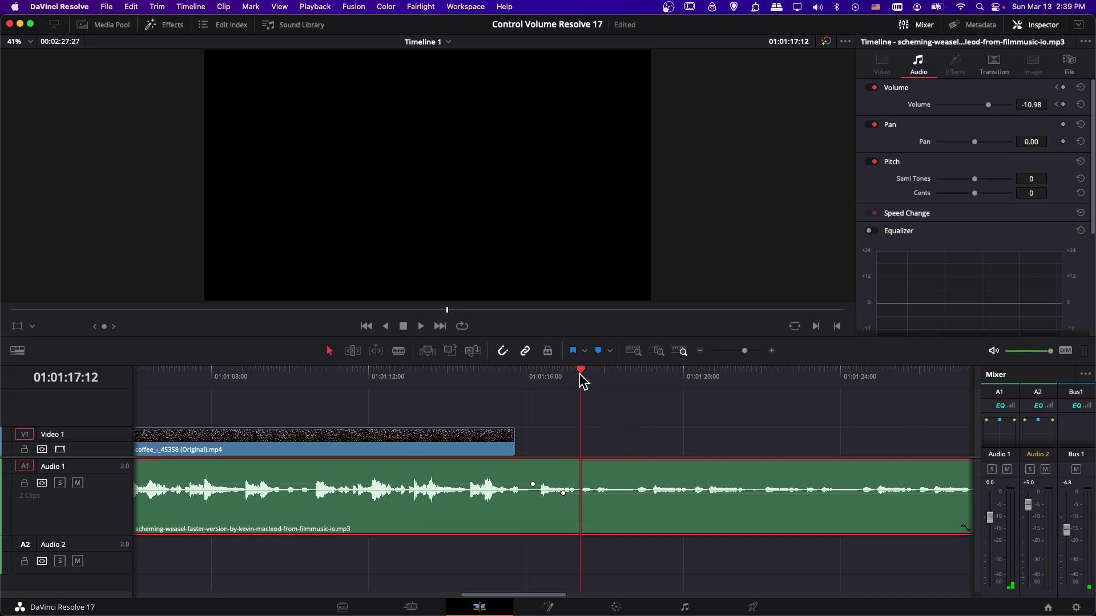
# Add a volume keyframe on the scheming-weasel clip at 01:01:18:24 and set its volume to 0 at 01:01:19:06
pyautogui.moveTo(580, 374); pyautogui.dragTo(632, 387)
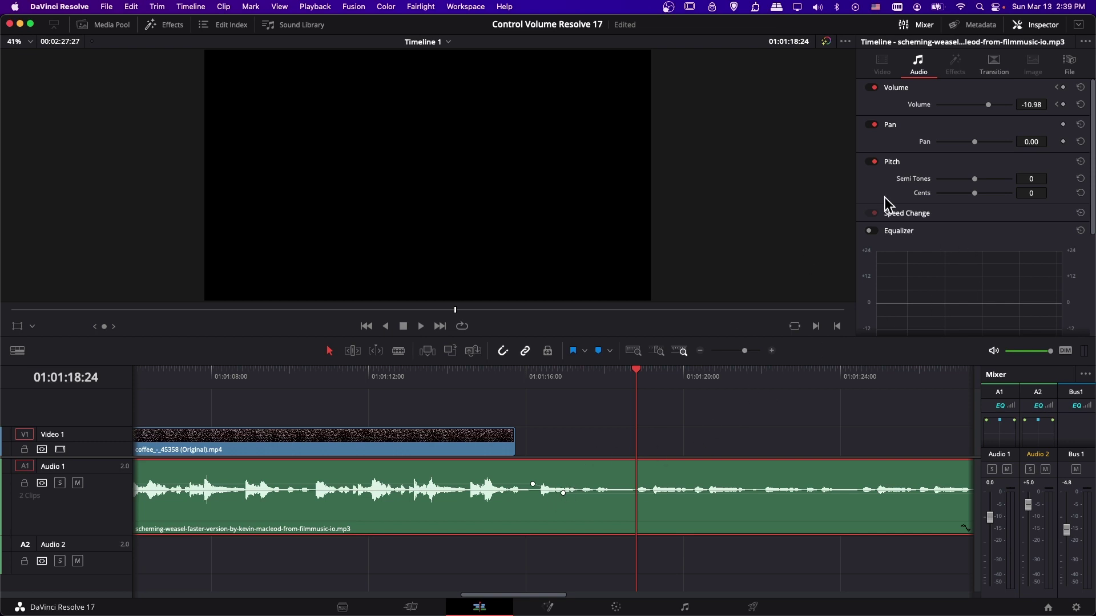
pyautogui.click(1063, 105)
pyautogui.click(651, 377)
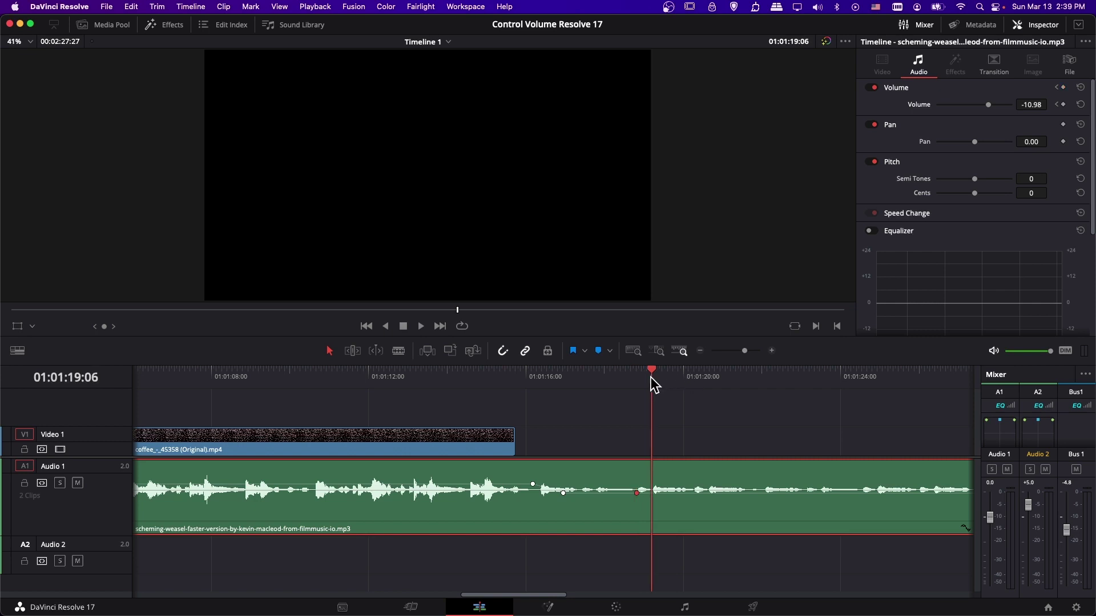
pyautogui.moveTo(1023, 103)
pyautogui.mouseDown()
pyautogui.moveTo(1033, 104)
pyautogui.moveTo(1022, 105)
pyautogui.mouseUp()
pyautogui.click(1022, 106)
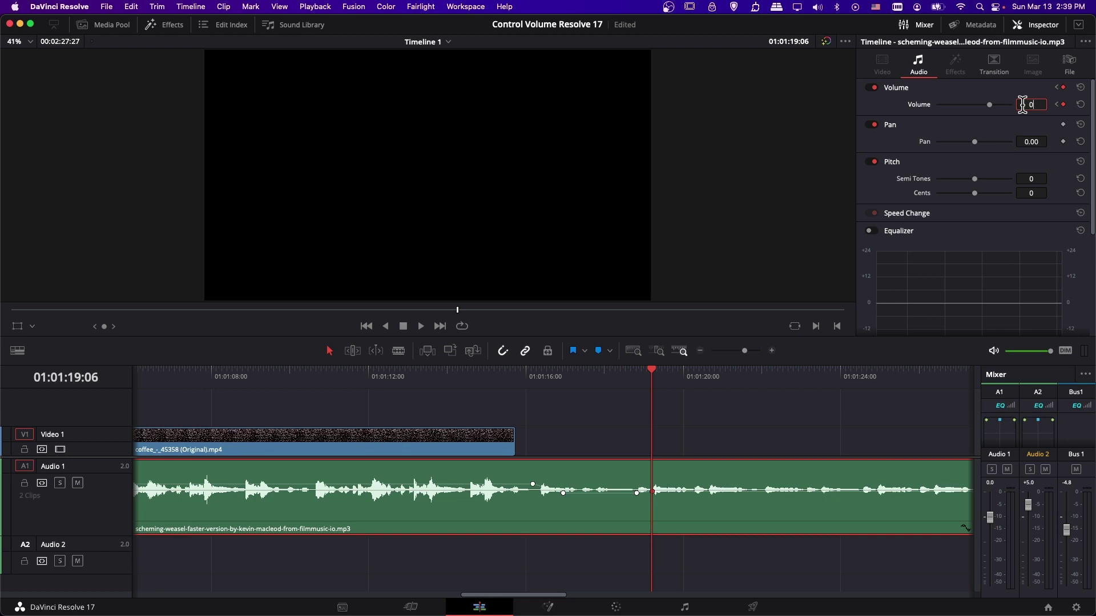
pyautogui.write('0')
pyautogui.press('Return')
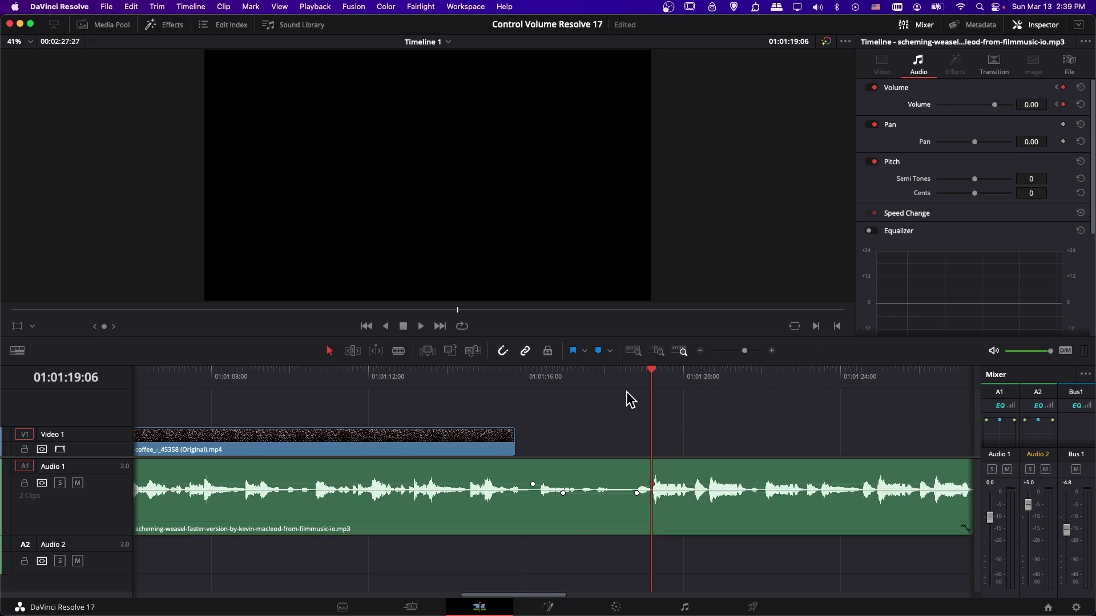
# Play the timeline from 01:01:15:11 to hear the music dip and rise across all four volume keyframes
pyautogui.click(501, 384)
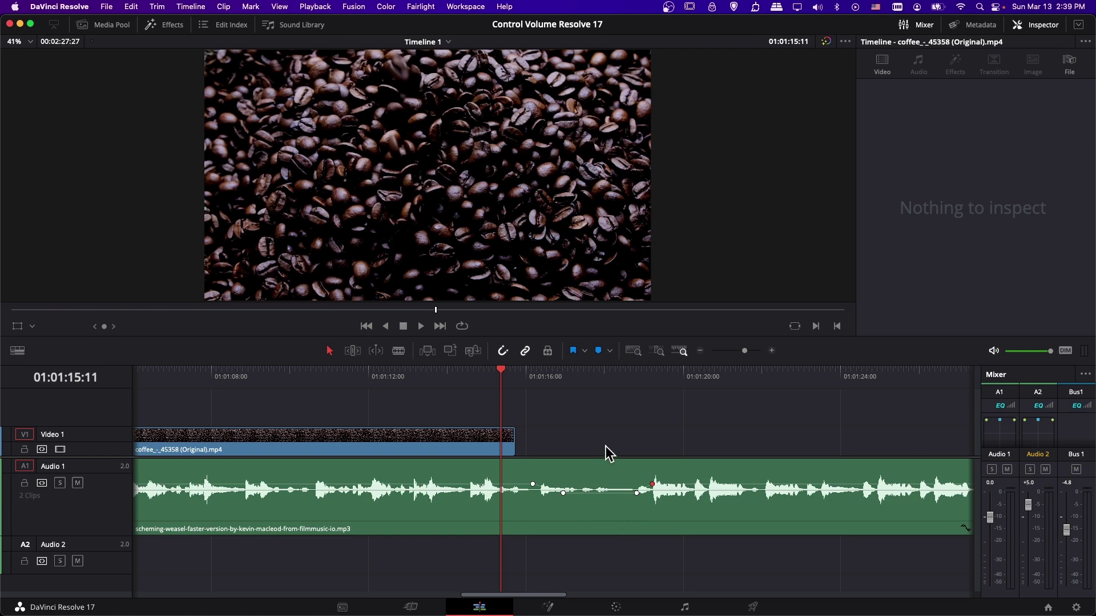
pyautogui.press('space')
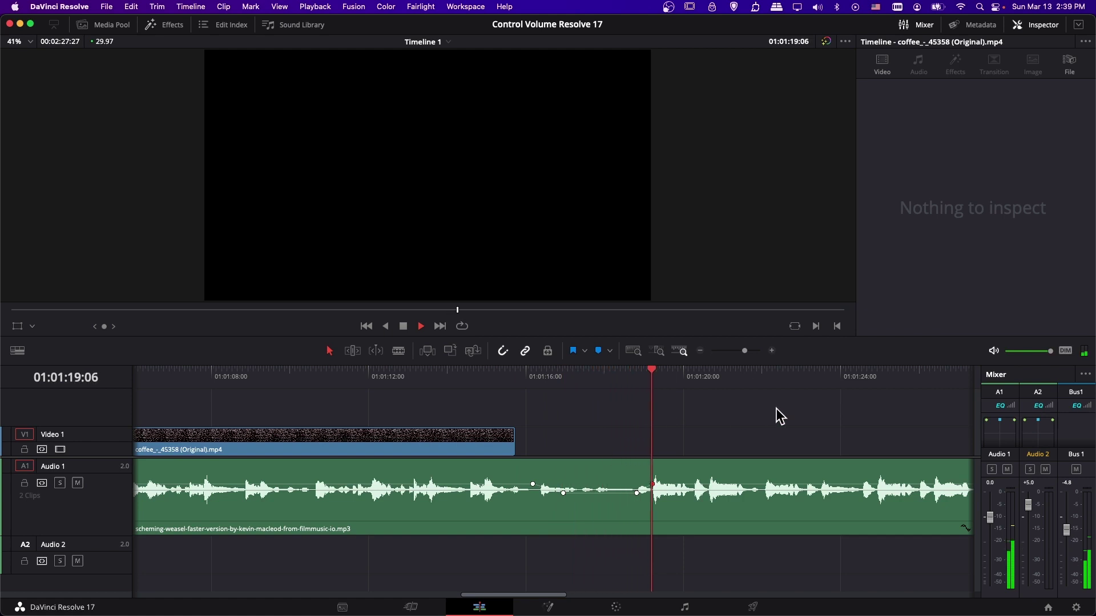
pyautogui.press('space')
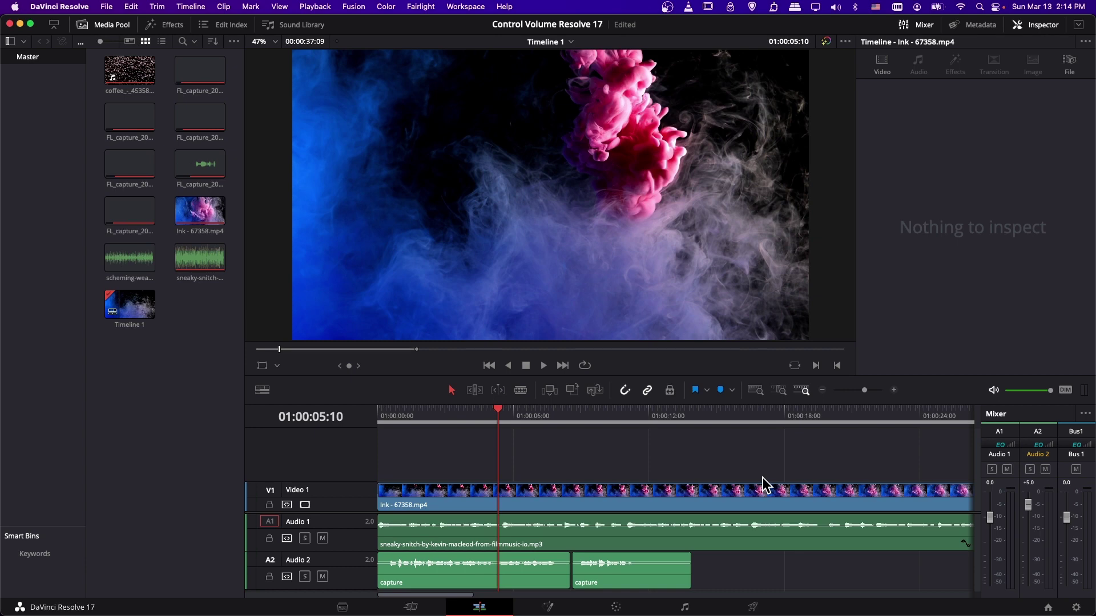
# Disable the sneaky-snitch music clip on the Audio 1 track and save the project
pyautogui.rightClick(429, 539)
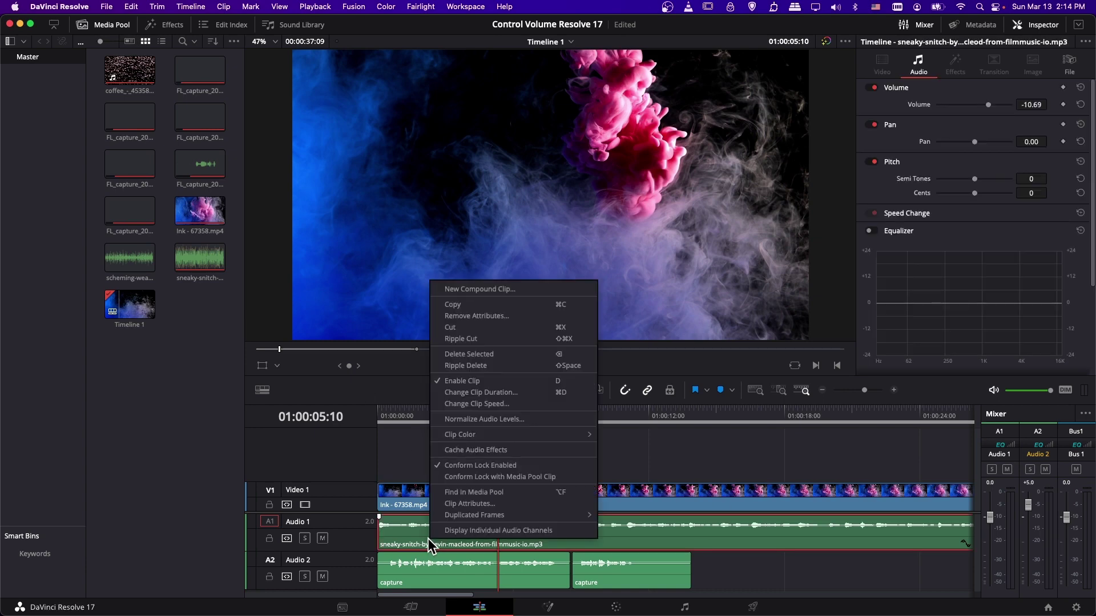
pyautogui.click(463, 382)
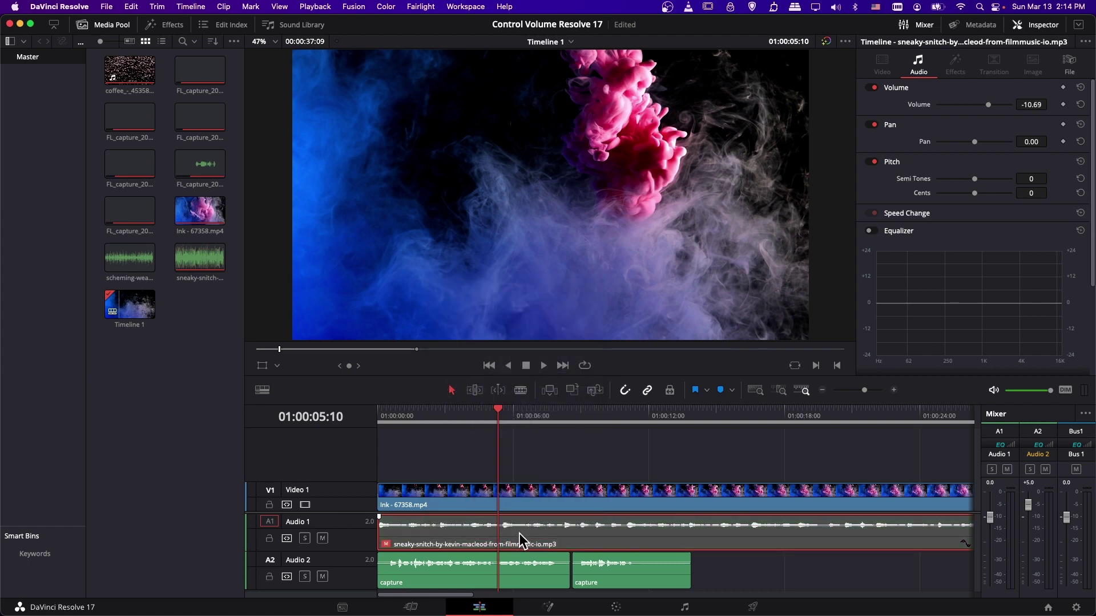
pyautogui.press('super+s')
pyautogui.click(643, 390)
pyautogui.rightClick(457, 542)
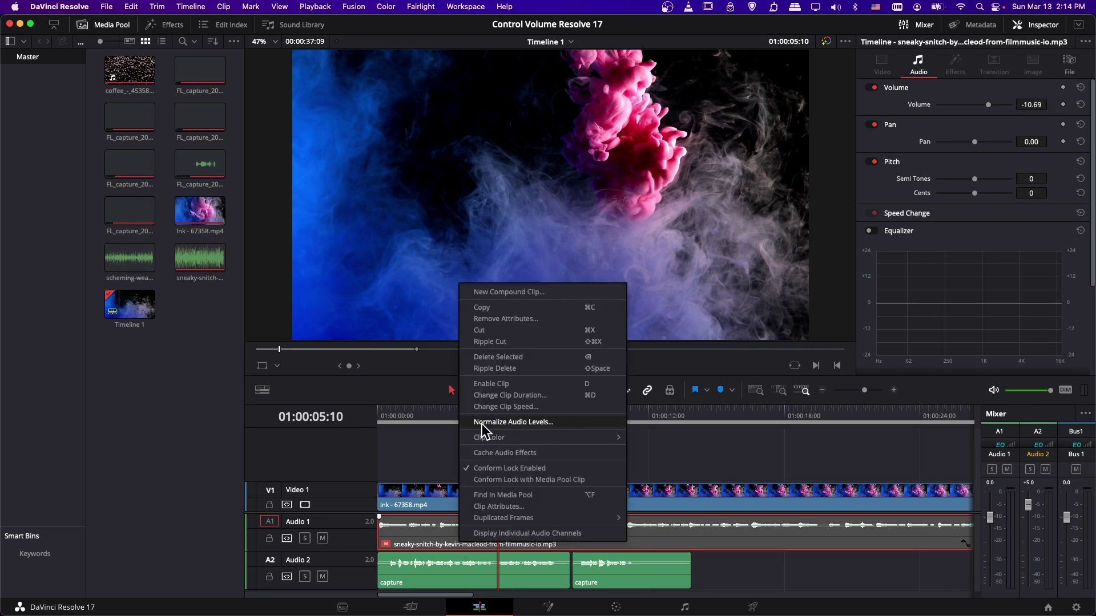
pyautogui.click(449, 420)
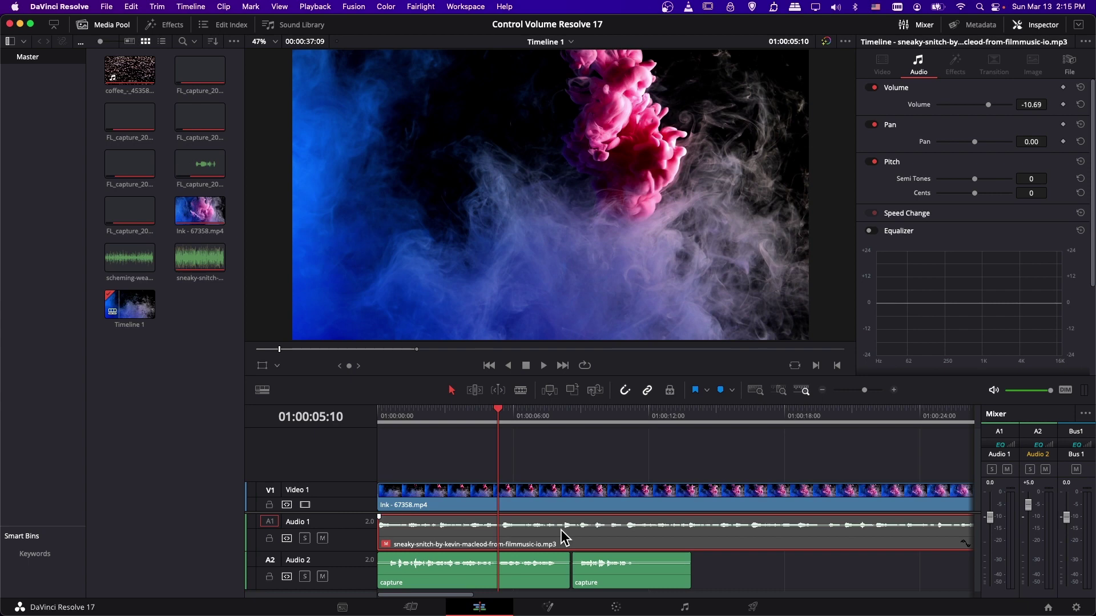
# Re-enable the sneaky-snitch music clip on Audio 1 and deselect it
pyautogui.rightClick(507, 527)
pyautogui.click(556, 371)
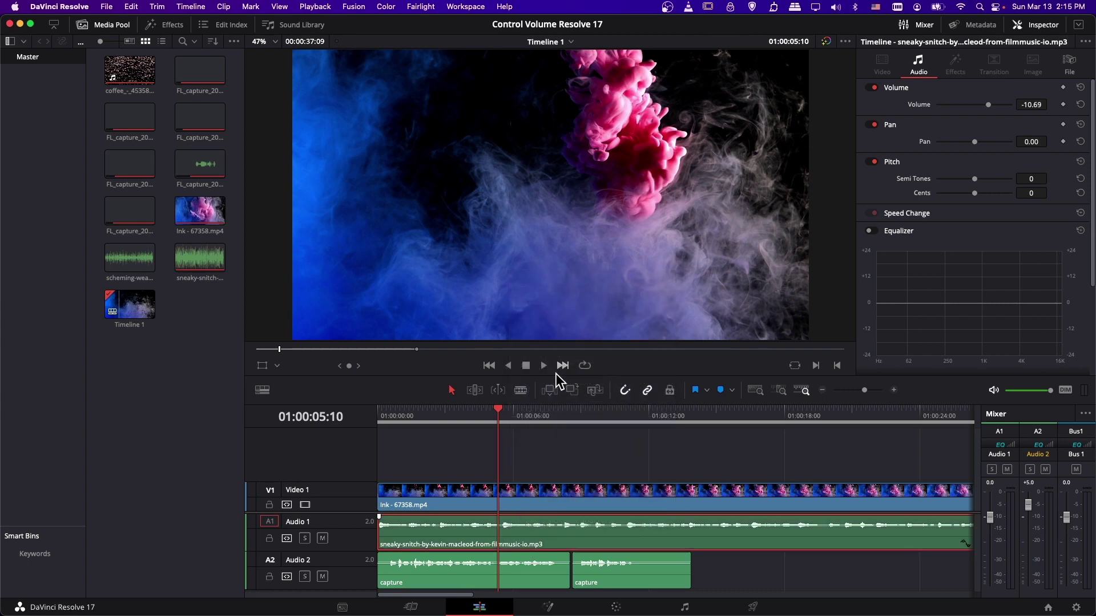
pyautogui.click(534, 473)
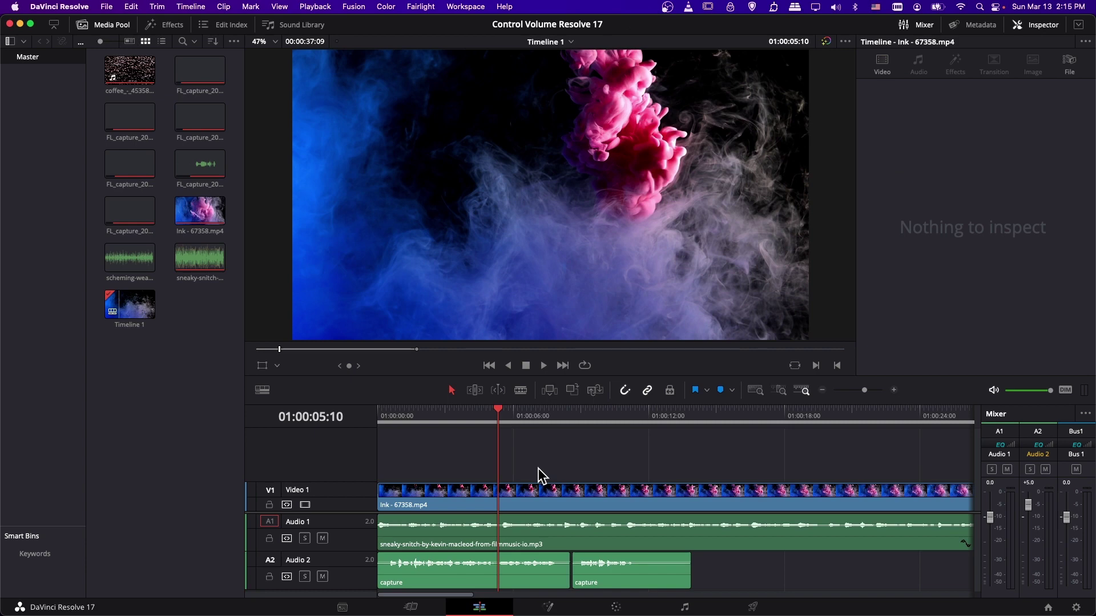
# Mute the whole Audio 1 track and play the opening of the timeline
pyautogui.click(323, 538)
pyautogui.click(388, 412)
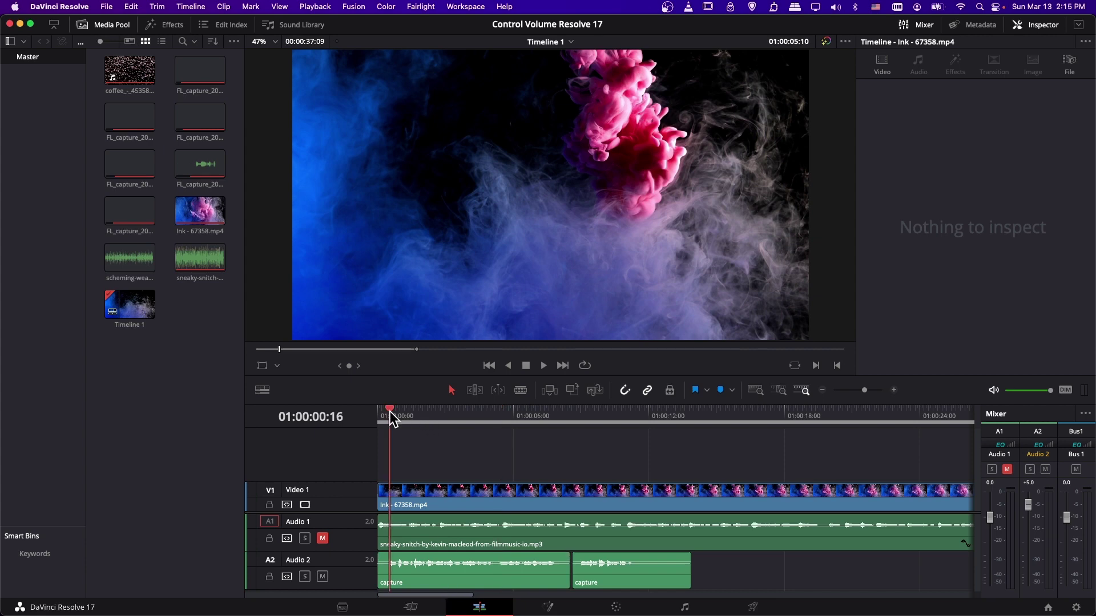
pyautogui.press('space')
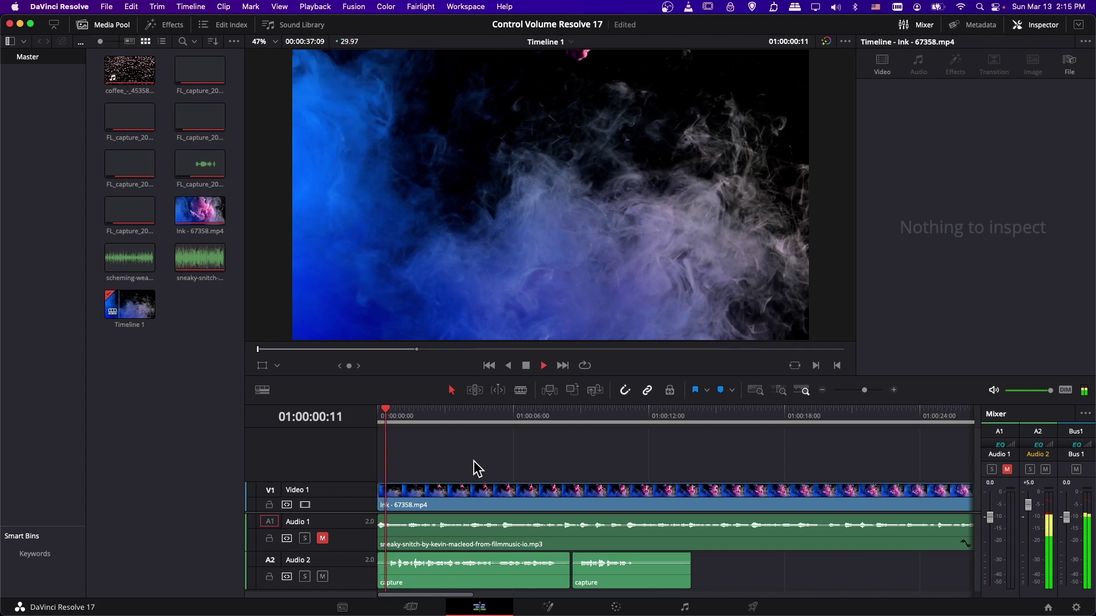
pyautogui.press('space')
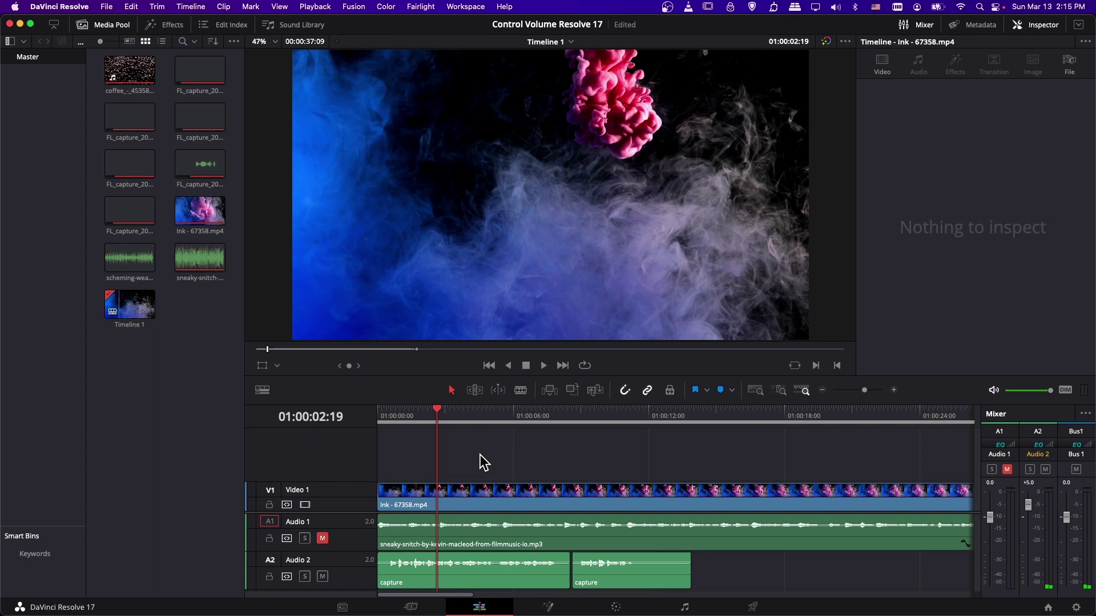
# Check the Audio 1 mute setting on the Deliver page and return to the Edit page
pyautogui.click(754, 608)
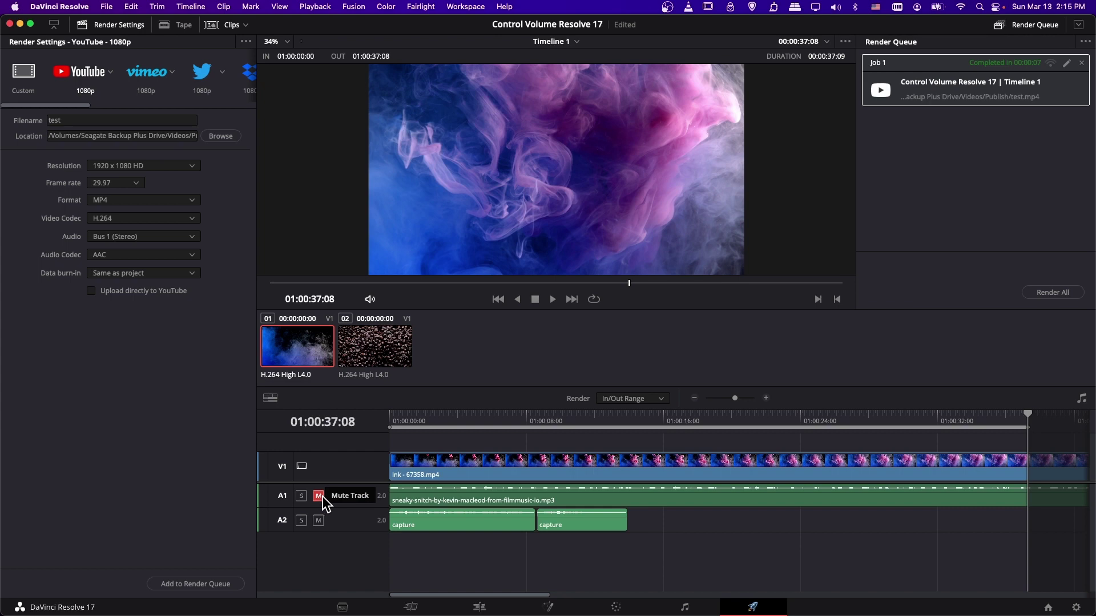
pyautogui.click(482, 608)
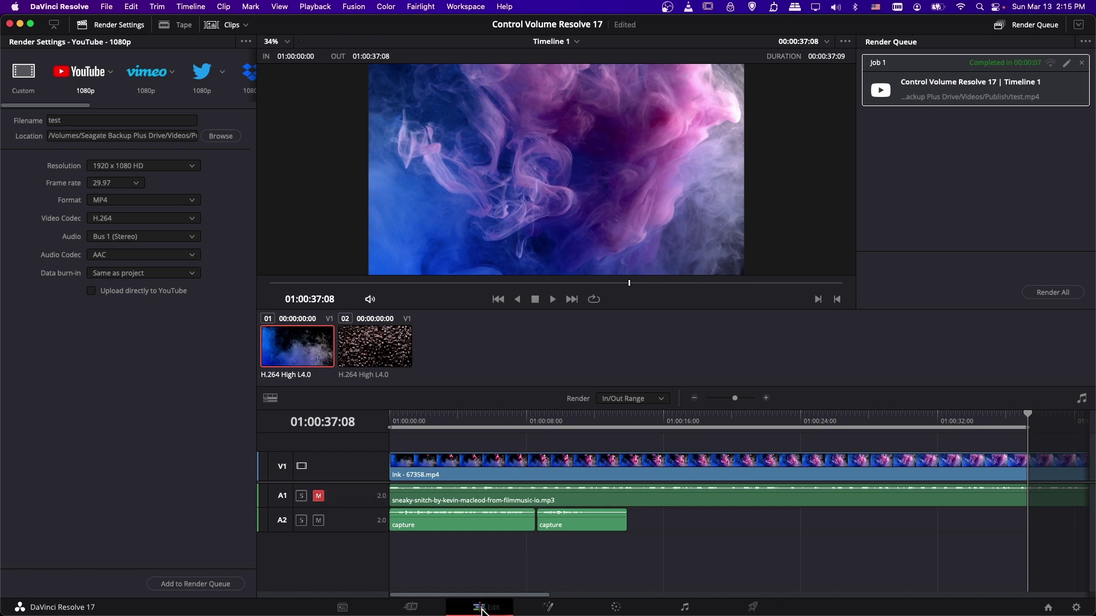
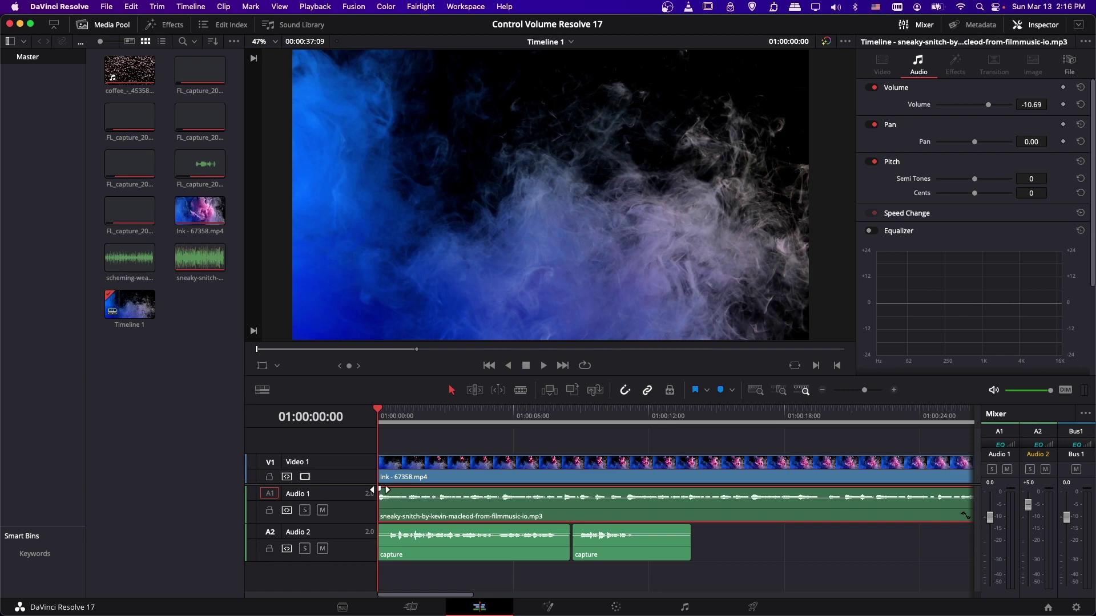
# Add a fade-in of about 5 frames to the start of the sneaky-snitch music clip on Audio 1
pyautogui.click(442, 413)
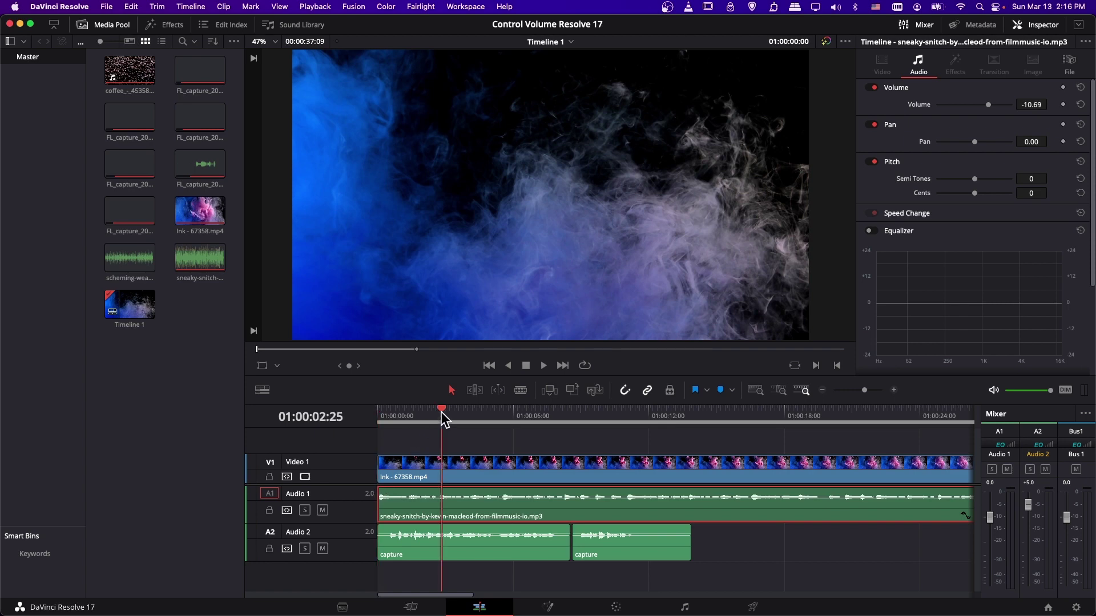
pyautogui.moveTo(864, 390); pyautogui.dragTo(875, 393)
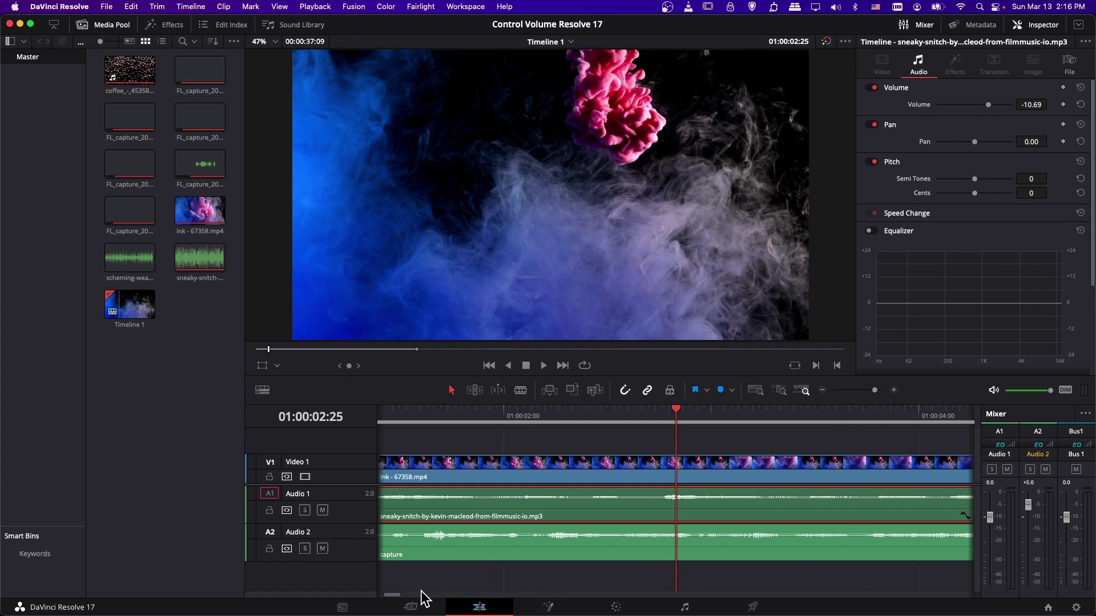
pyautogui.moveTo(391, 596); pyautogui.dragTo(362, 599)
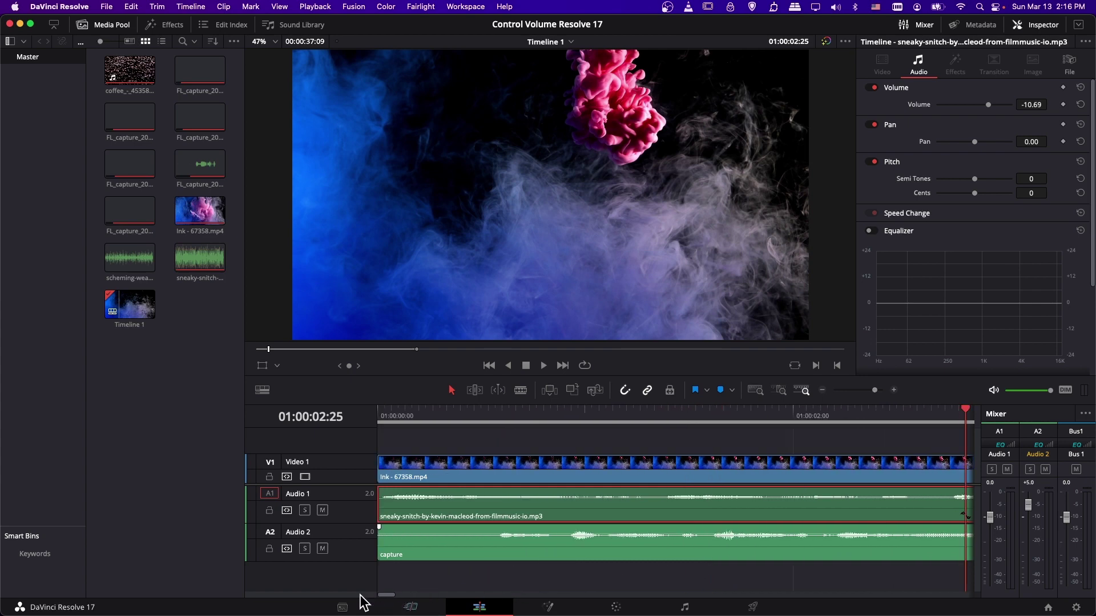
pyautogui.click(379, 489)
pyautogui.moveTo(379, 489); pyautogui.dragTo(415, 489)
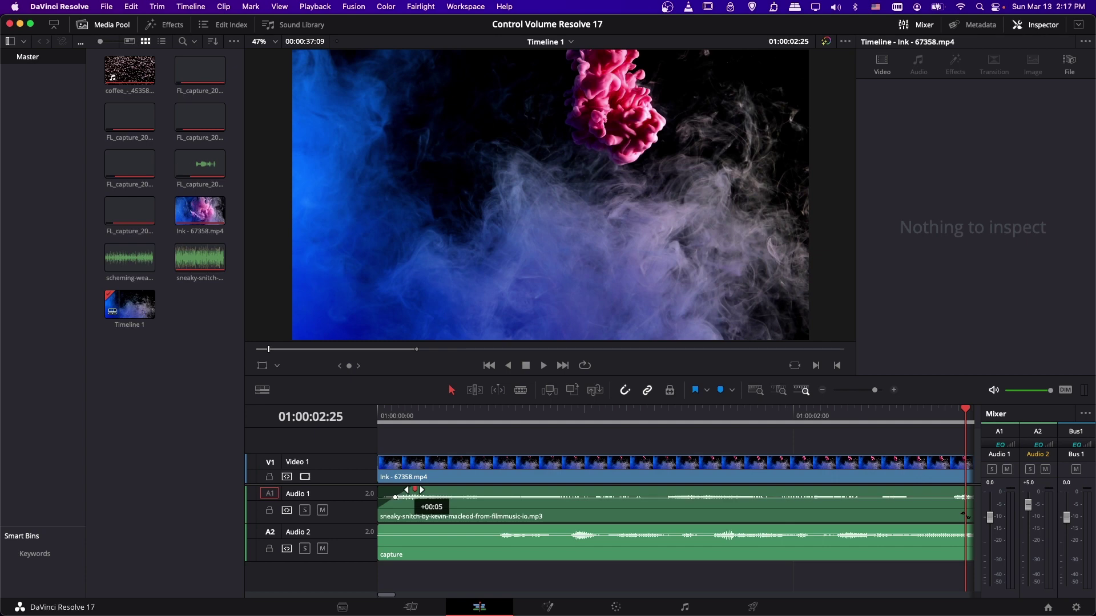
pyautogui.moveTo(415, 489); pyautogui.dragTo(415, 489)
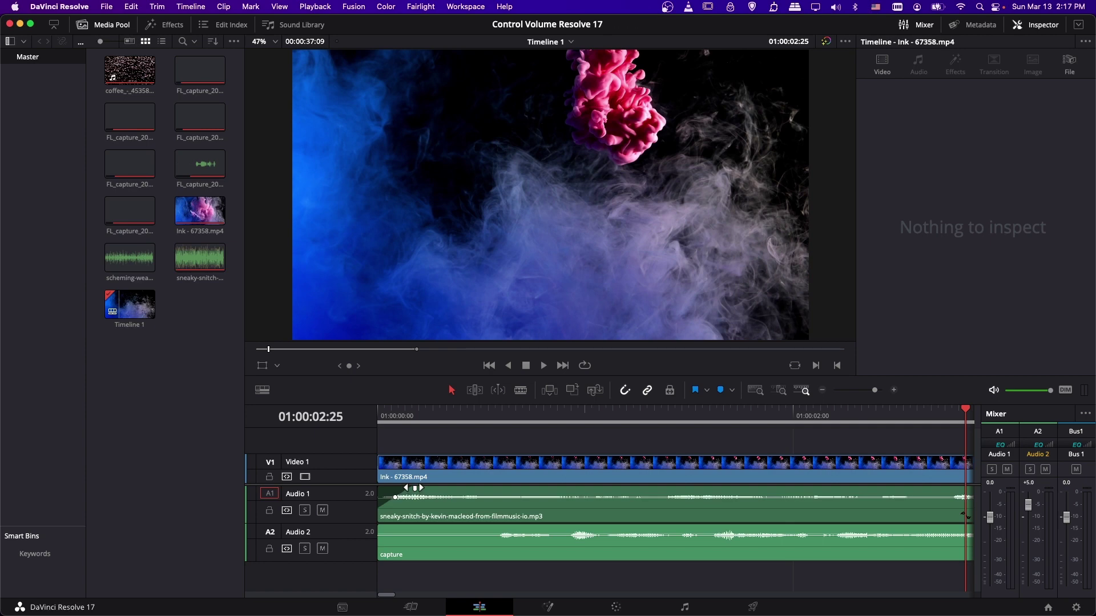
# Check the timeline frame rate in the project settings and close them without saving changes
pyautogui.click(107, 7)
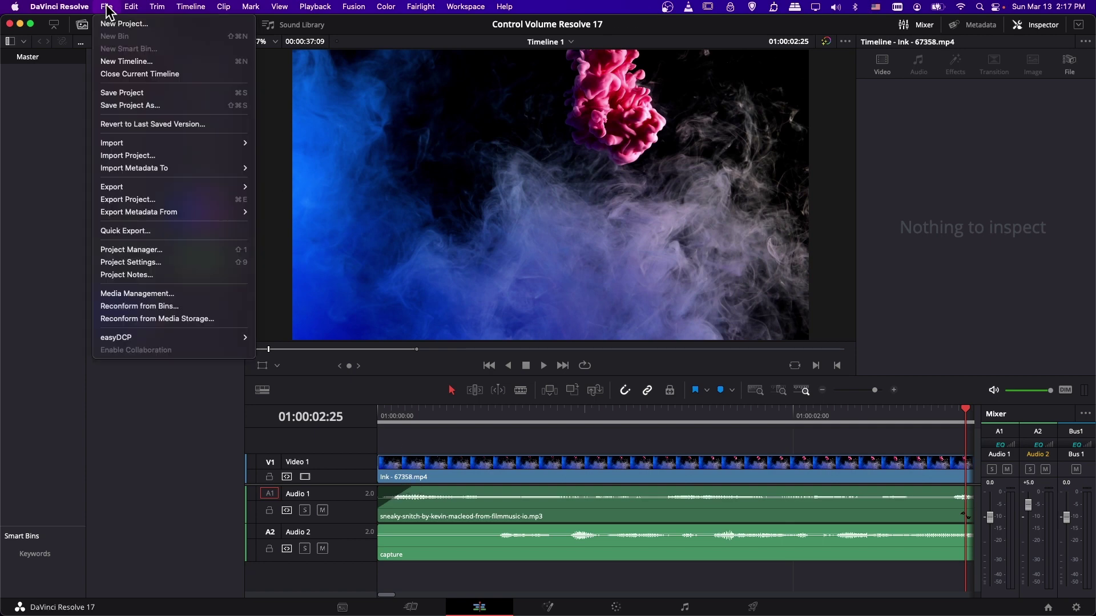
pyautogui.click(168, 262)
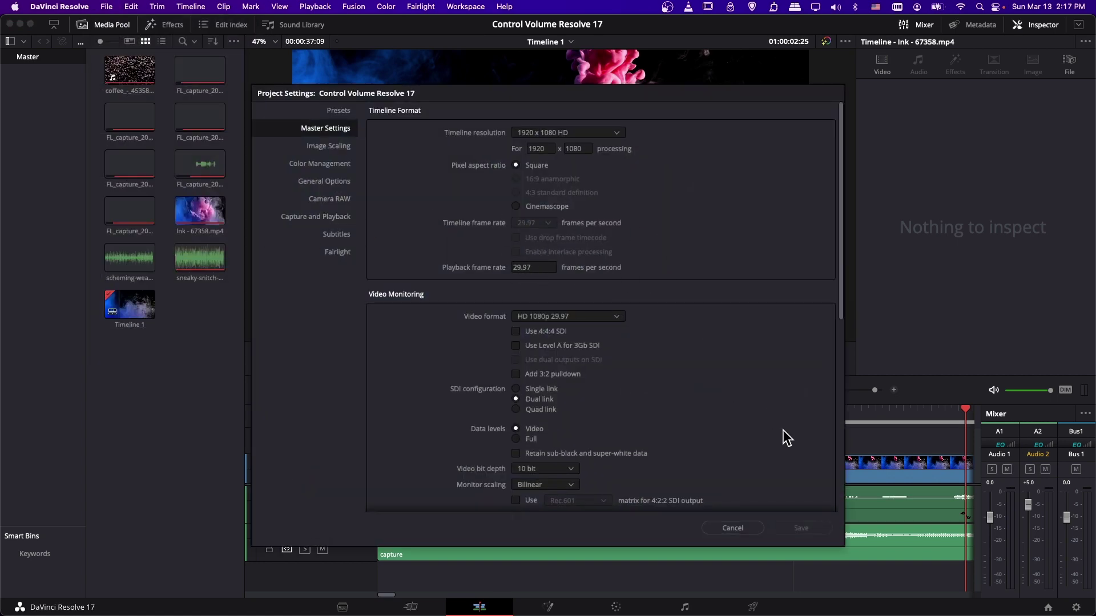
pyautogui.click(758, 530)
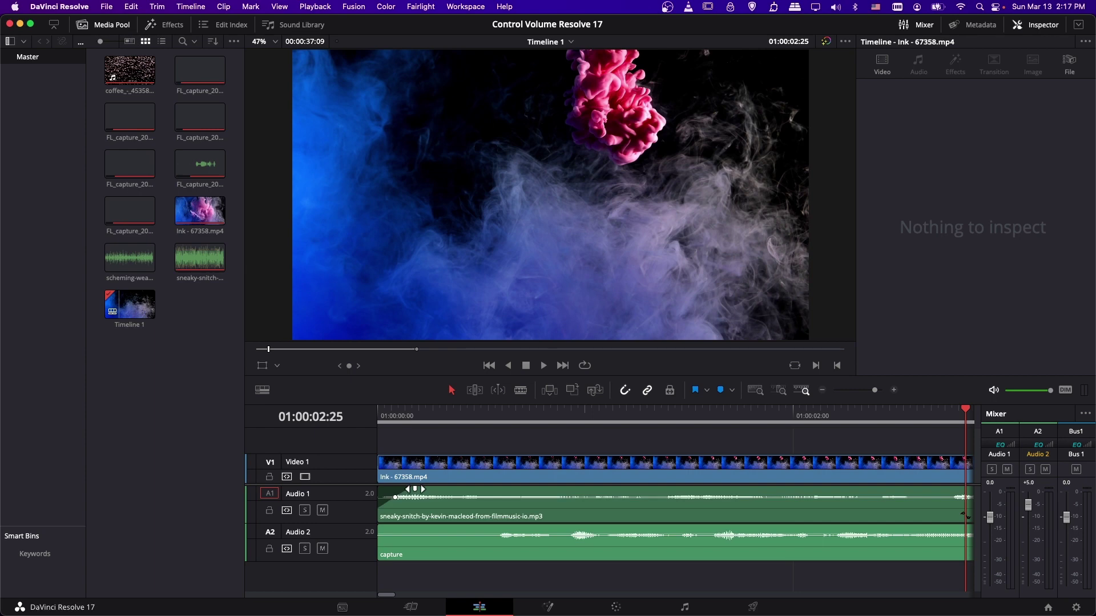
# Lengthen the fade-in on the sneaky-snitch music clip to 15 frames and play it from the timeline start
pyautogui.moveTo(414, 489); pyautogui.dragTo(483, 489)
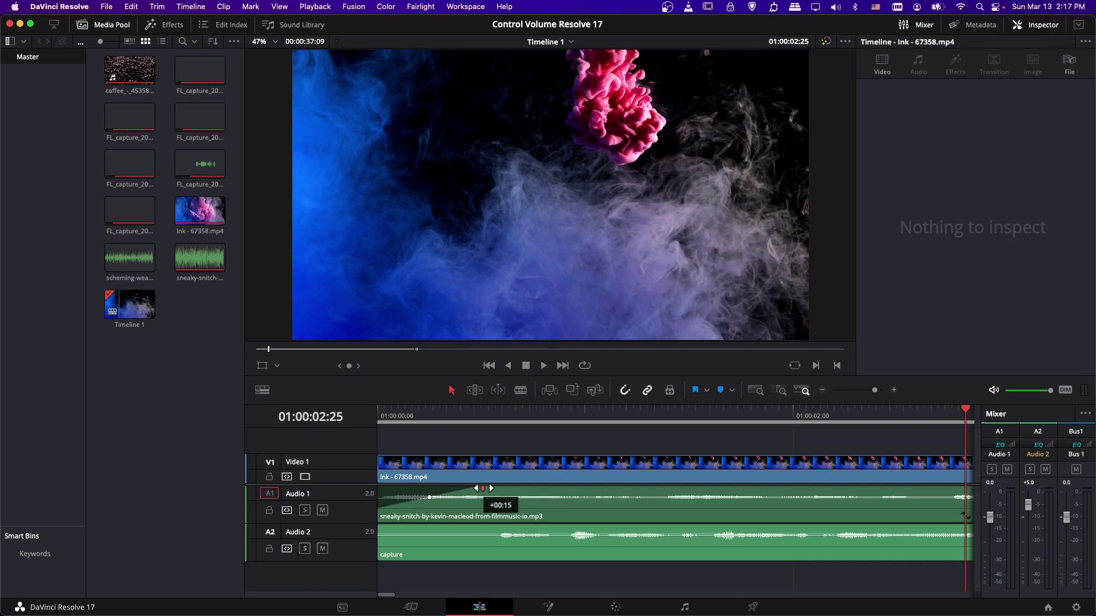
pyautogui.moveTo(483, 489); pyautogui.dragTo(483, 489)
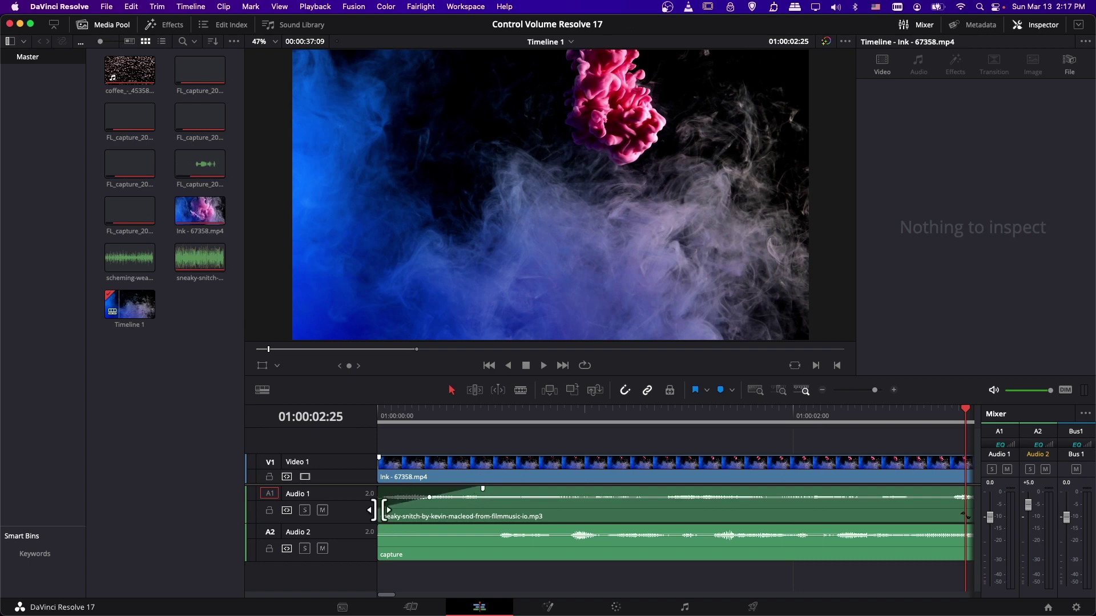
pyautogui.click(383, 409)
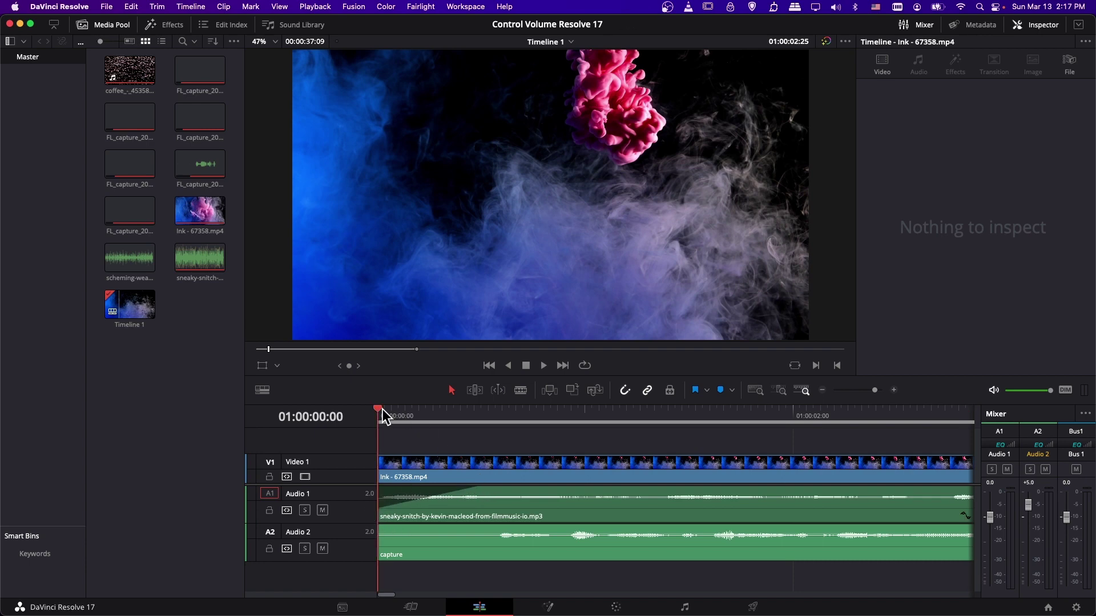
pyautogui.press('space')
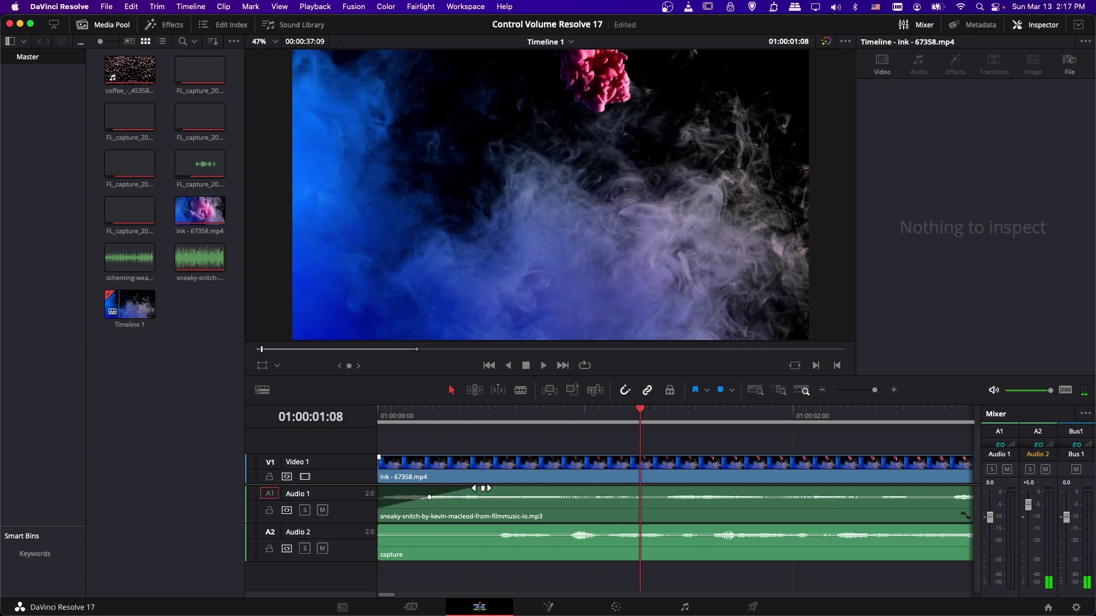
# Lengthen the sneaky-snitch clip's fade-in to 1 second and play the timeline from the start
pyautogui.moveTo(486, 489); pyautogui.dragTo(587, 489)
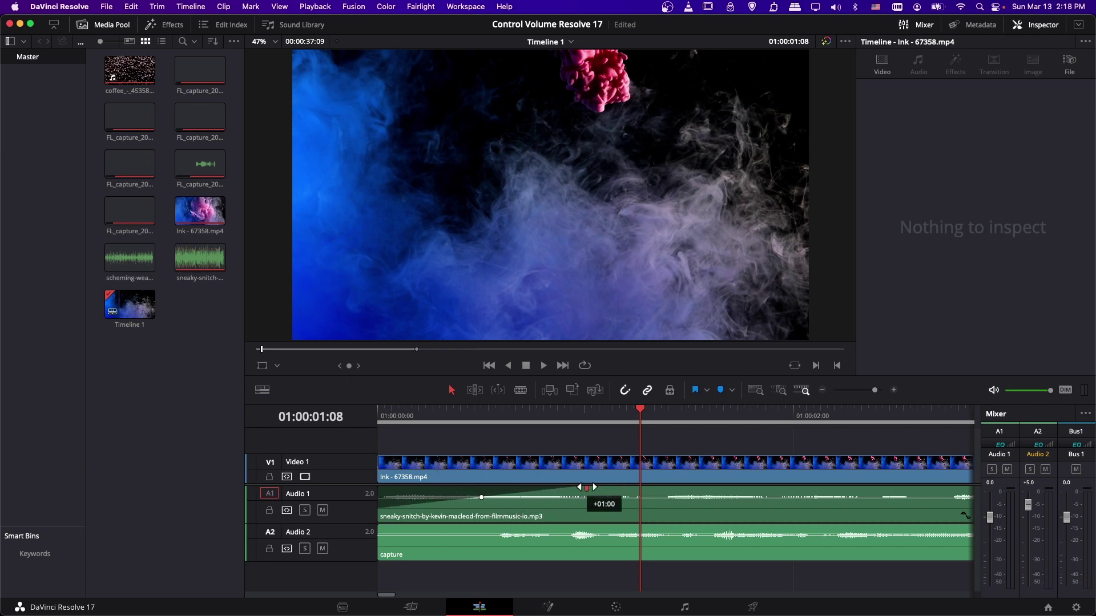
pyautogui.moveTo(416, 412); pyautogui.dragTo(340, 406)
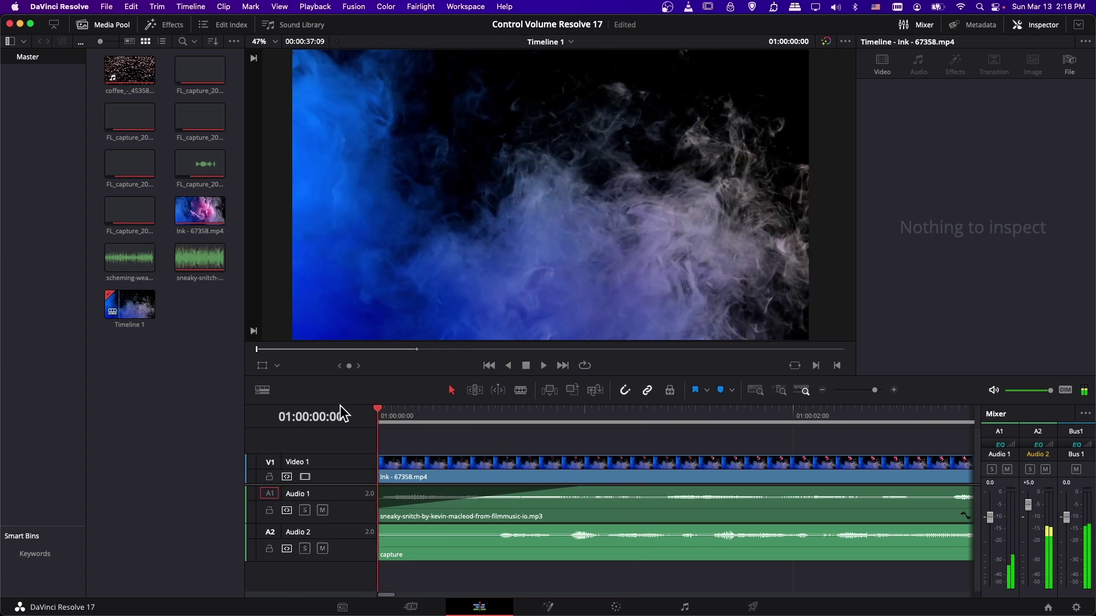
pyautogui.press('space')
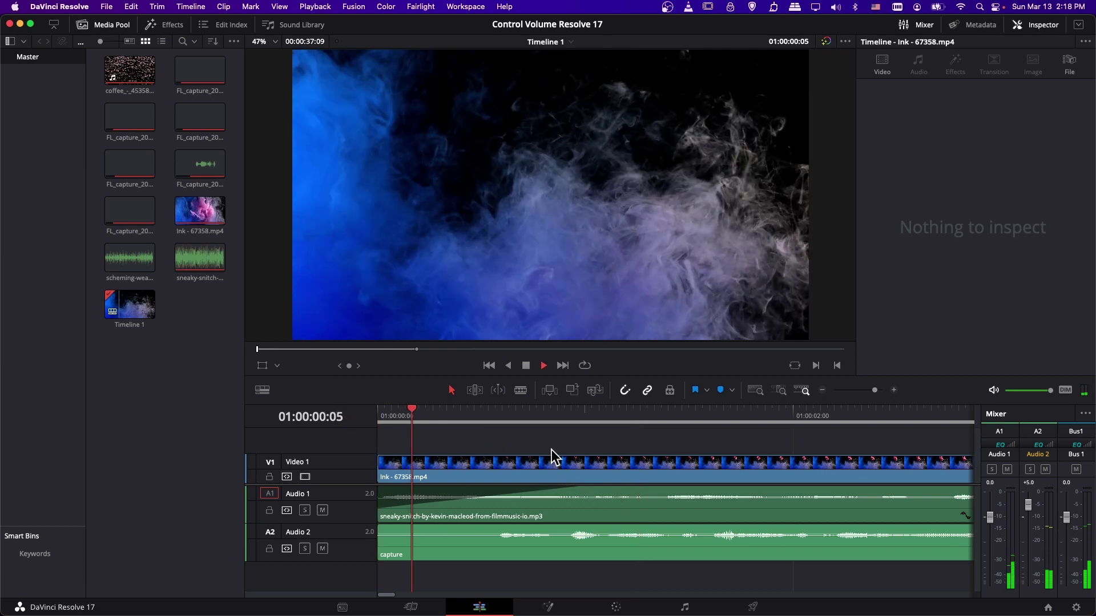
pyautogui.press('space')
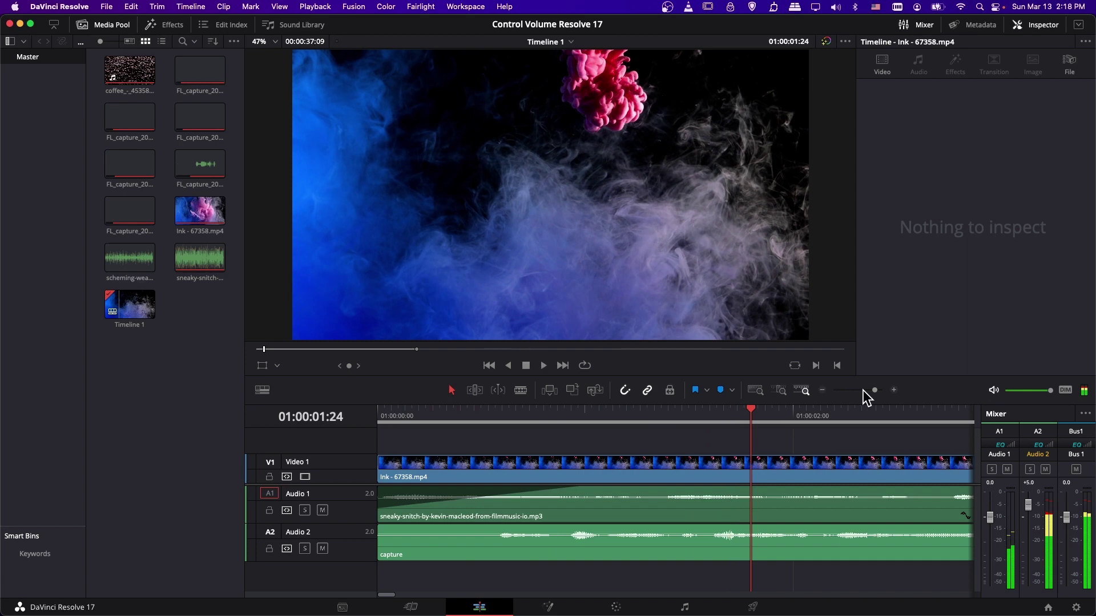
# Trim the end of the sneaky-snitch music clip on Audio 1 back to 01:02:09:05
pyautogui.click(863, 391)
pyautogui.moveTo(502, 595); pyautogui.dragTo(814, 561)
pyautogui.moveTo(630, 410); pyautogui.dragTo(631, 411)
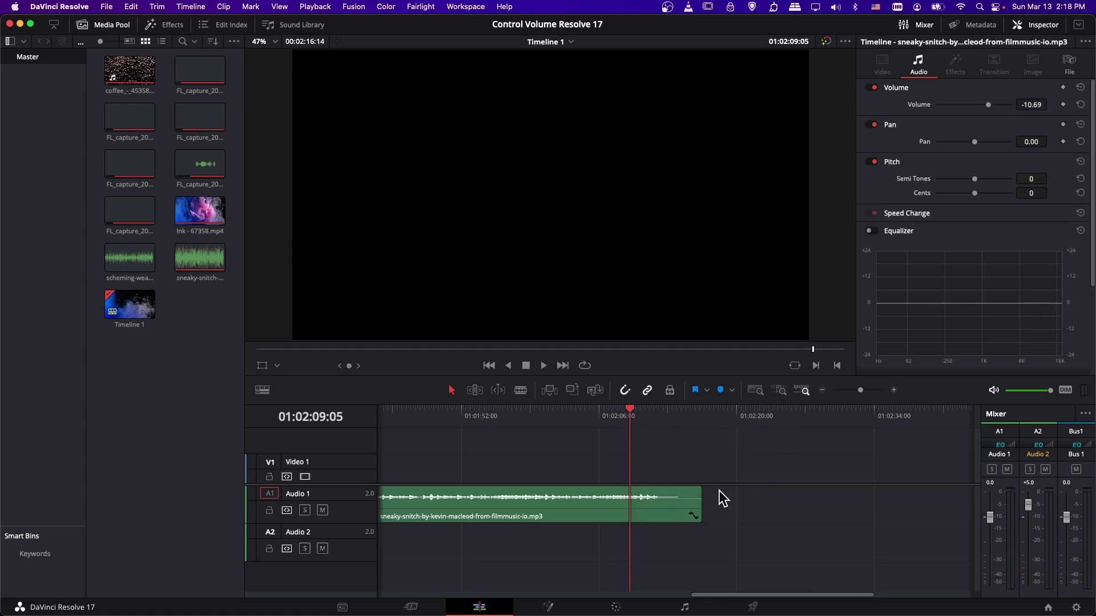
pyautogui.moveTo(695, 496); pyautogui.dragTo(630, 494)
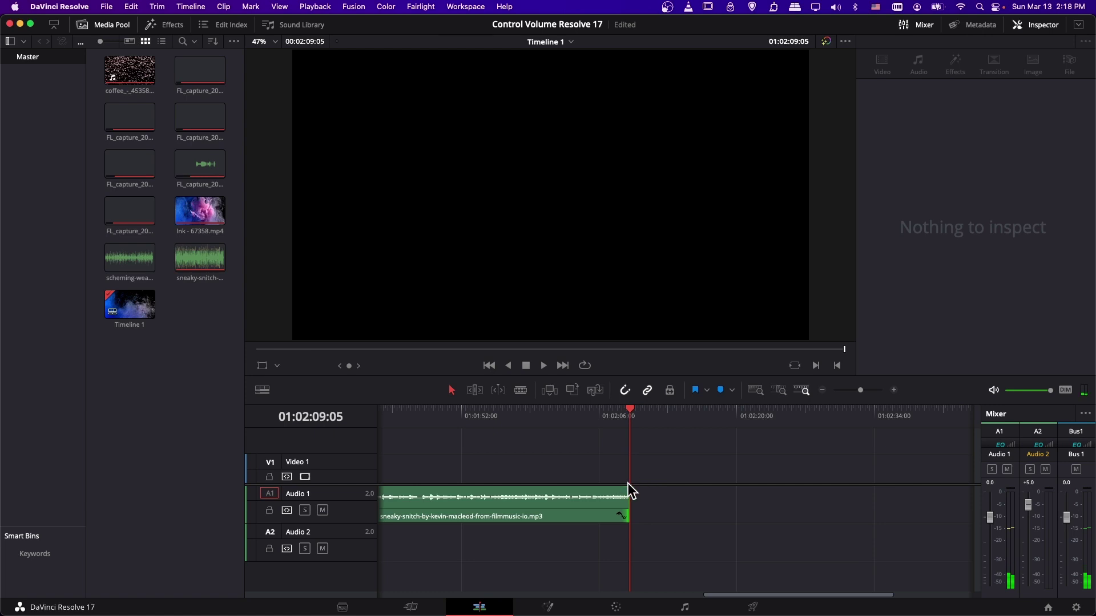
# Play the end of the sneaky-snitch music clip and add a fade-out of about 1 second there
pyautogui.moveTo(864, 392); pyautogui.dragTo(874, 392)
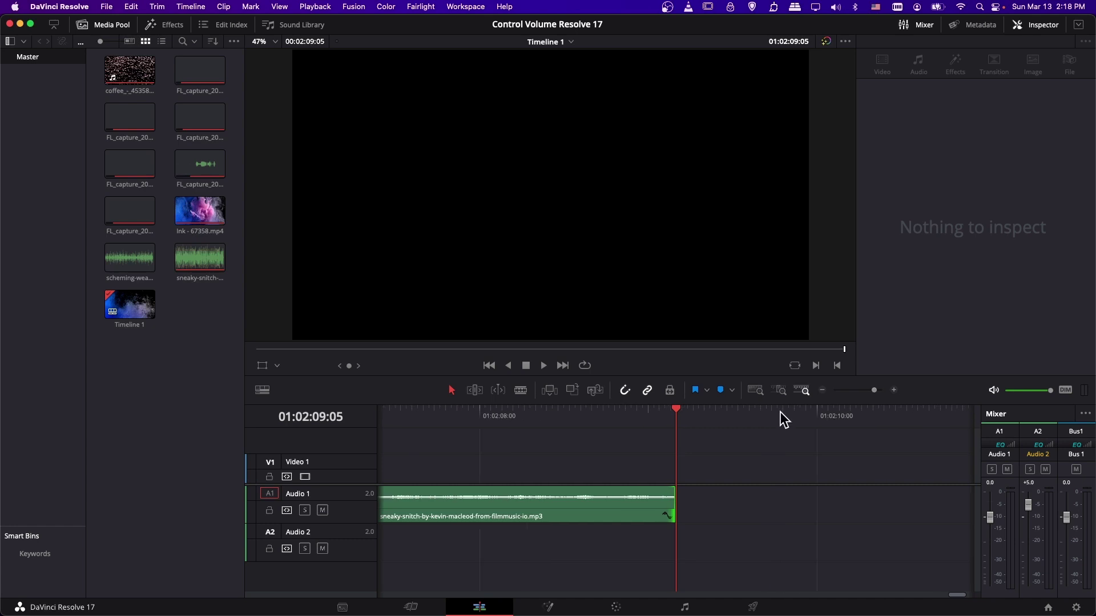
pyautogui.click(553, 419)
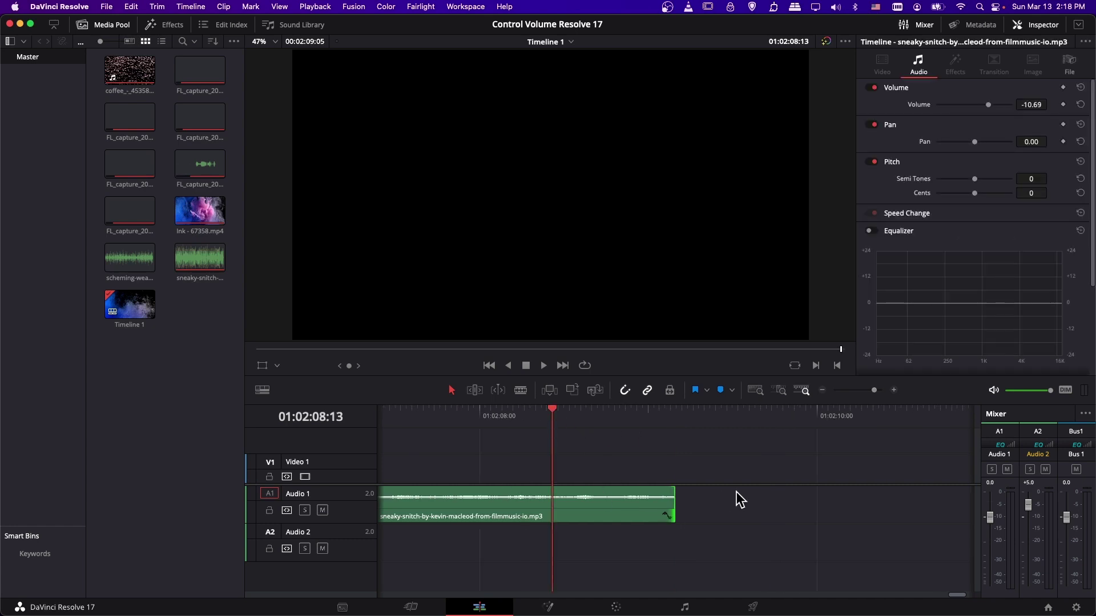
pyautogui.press('space')
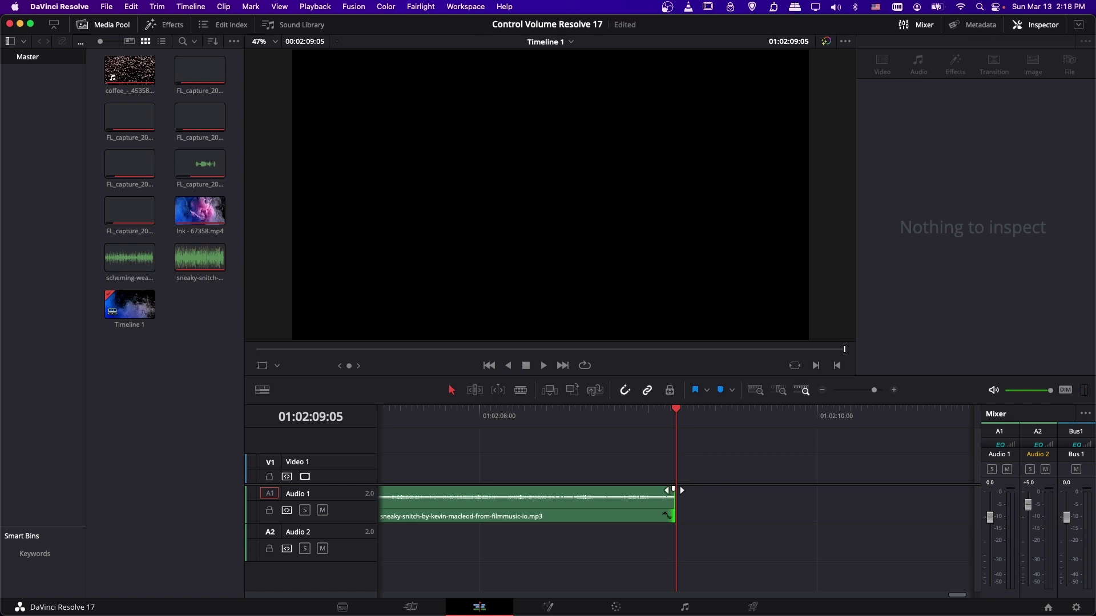
pyautogui.moveTo(673, 489); pyautogui.dragTo(512, 492)
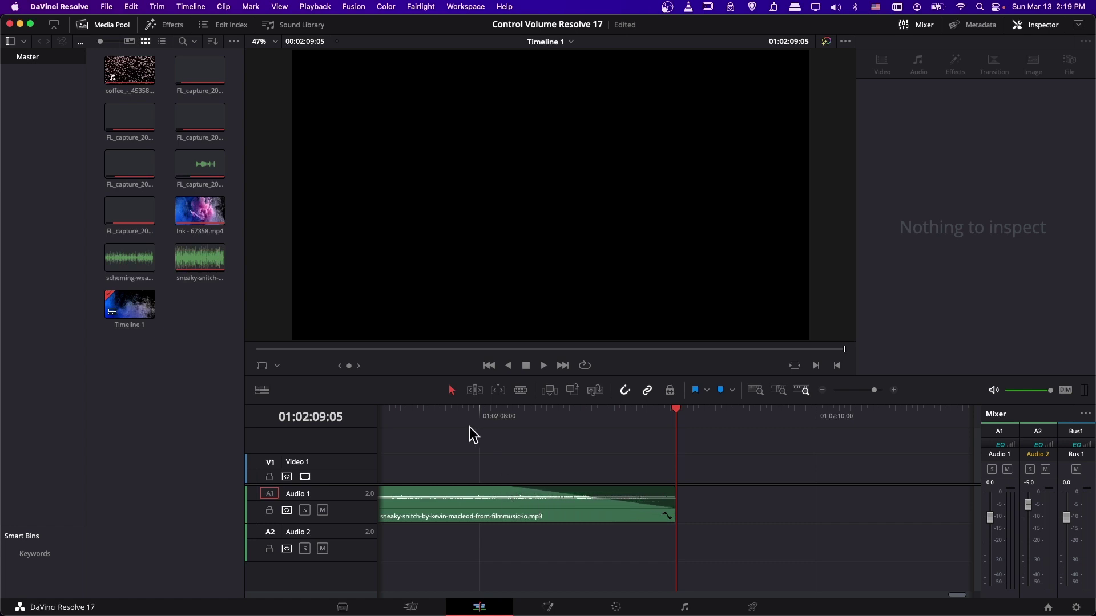
# Play the timeline across the cut between the Ink and coffee video clips, starting at 01:00:57:08
pyautogui.press('/')
pyautogui.press('super+minus')
pyautogui.press('super+minus')
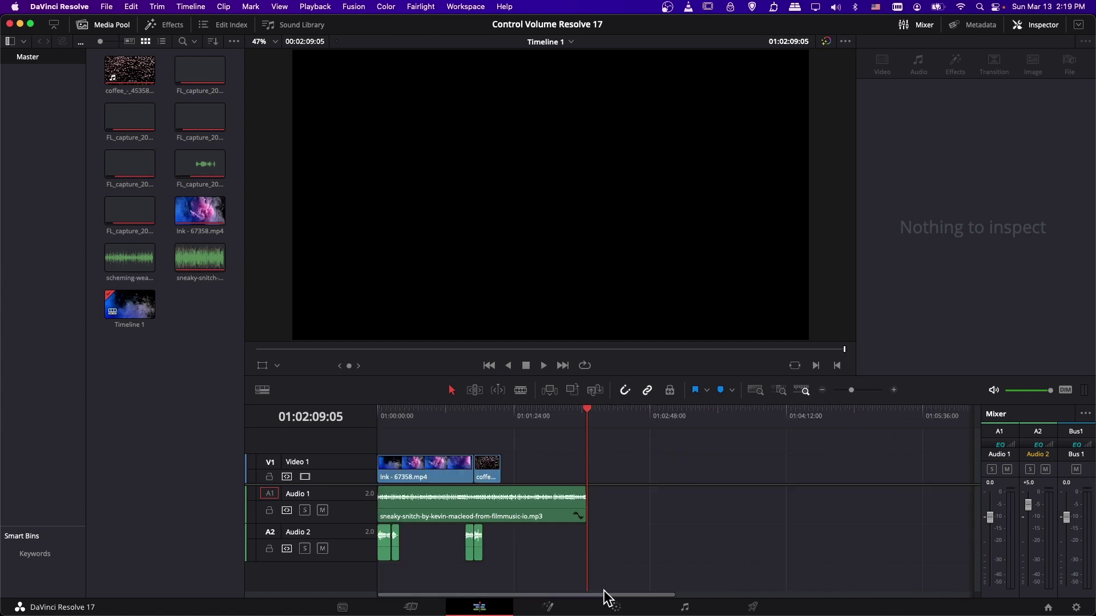
pyautogui.click(477, 417)
pyautogui.click(861, 391)
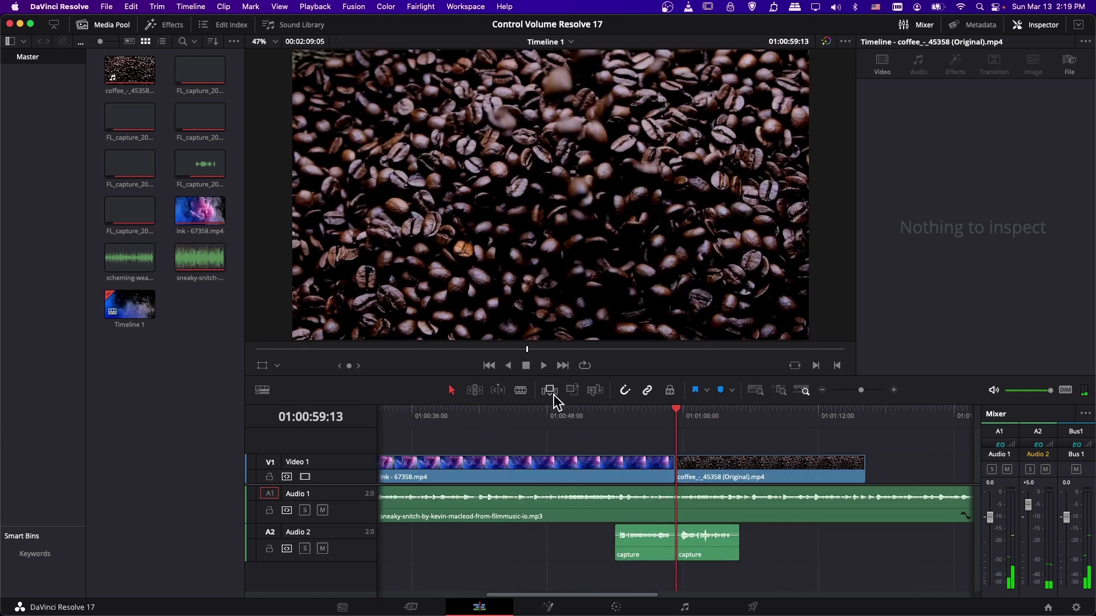
pyautogui.click(651, 417)
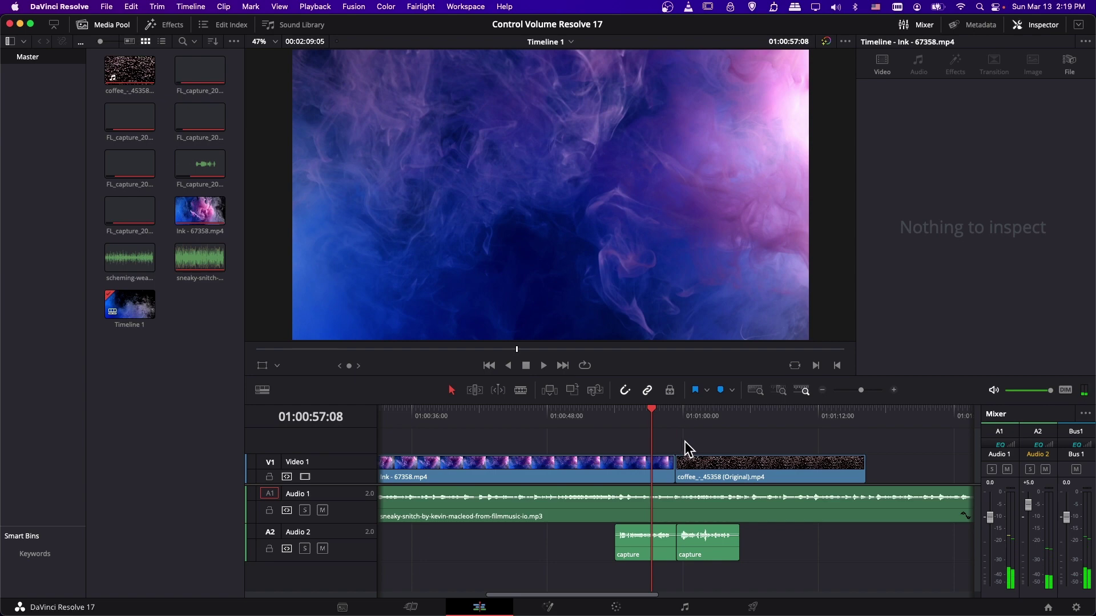
pyautogui.press('space')
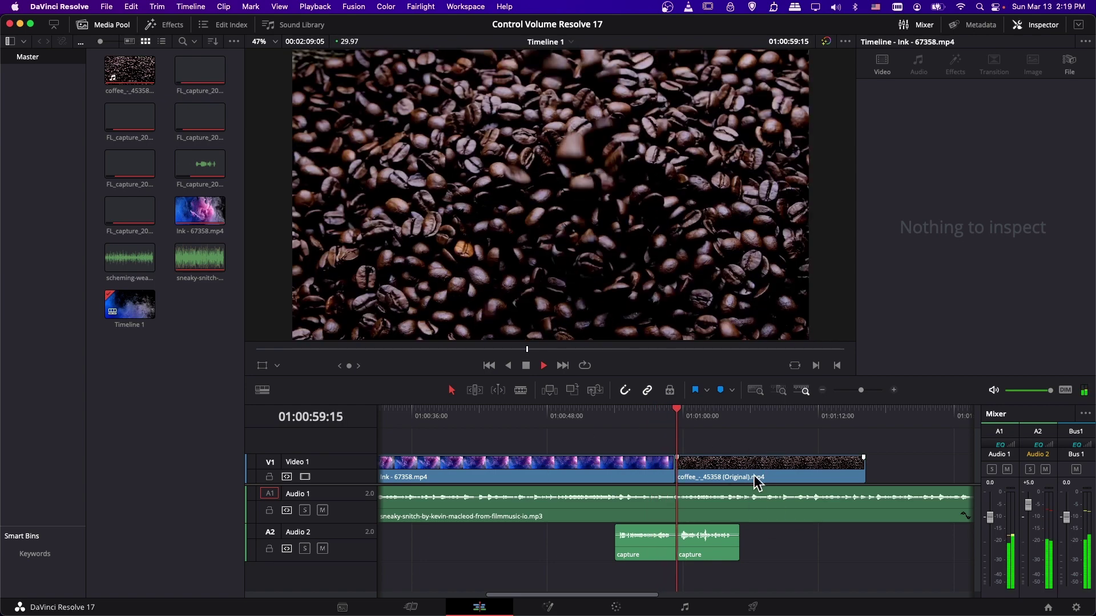
pyautogui.press('space')
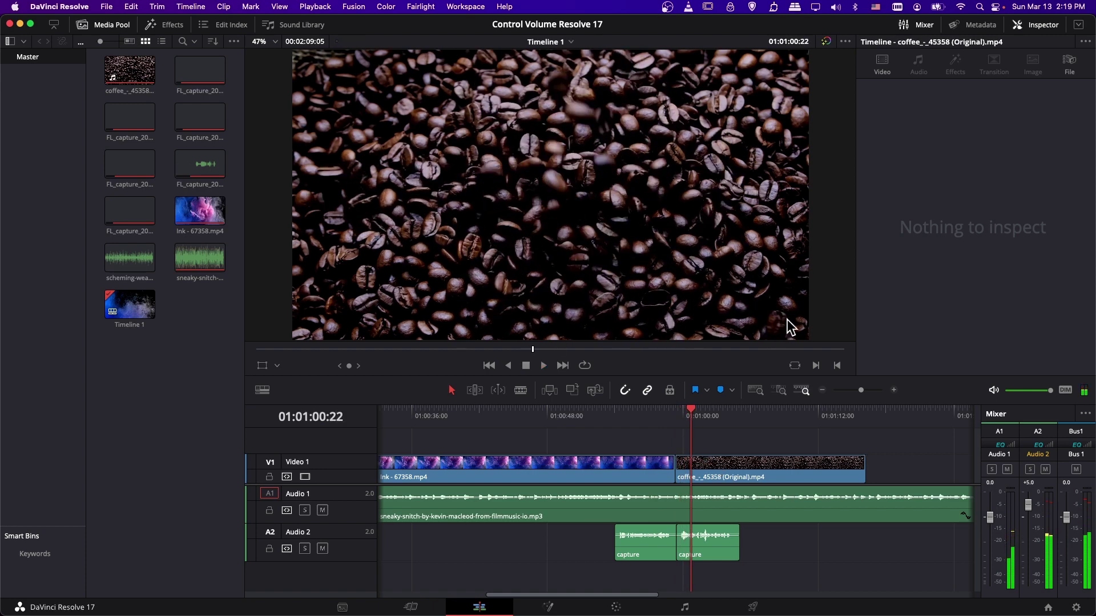
# Place the scheming-weasel music from the media pool on Audio 1, starting at the cut to the coffee clip
pyautogui.press('q')
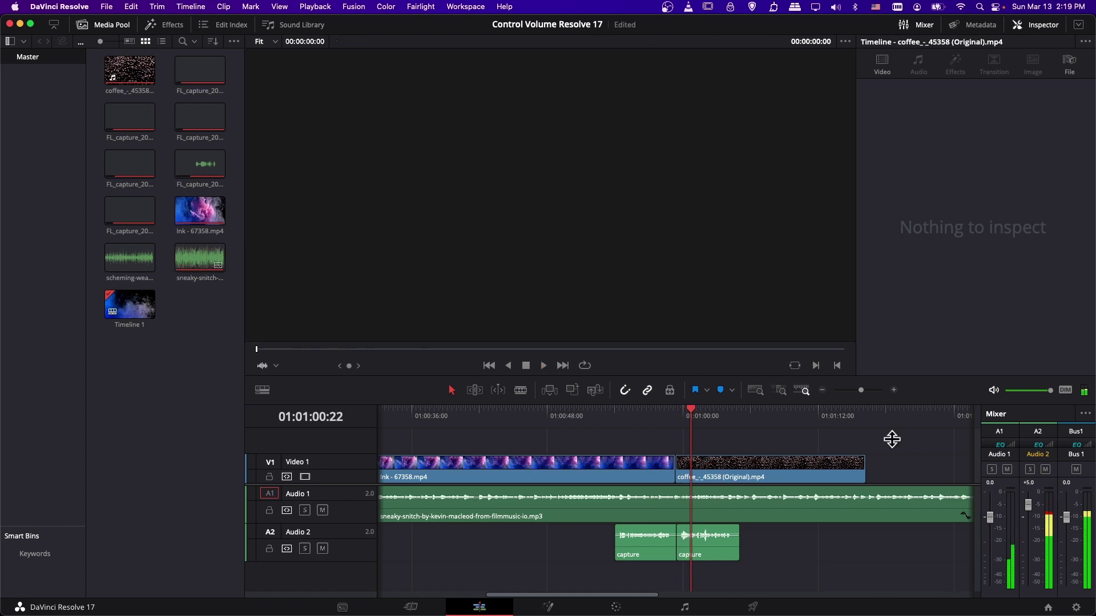
pyautogui.click(867, 392)
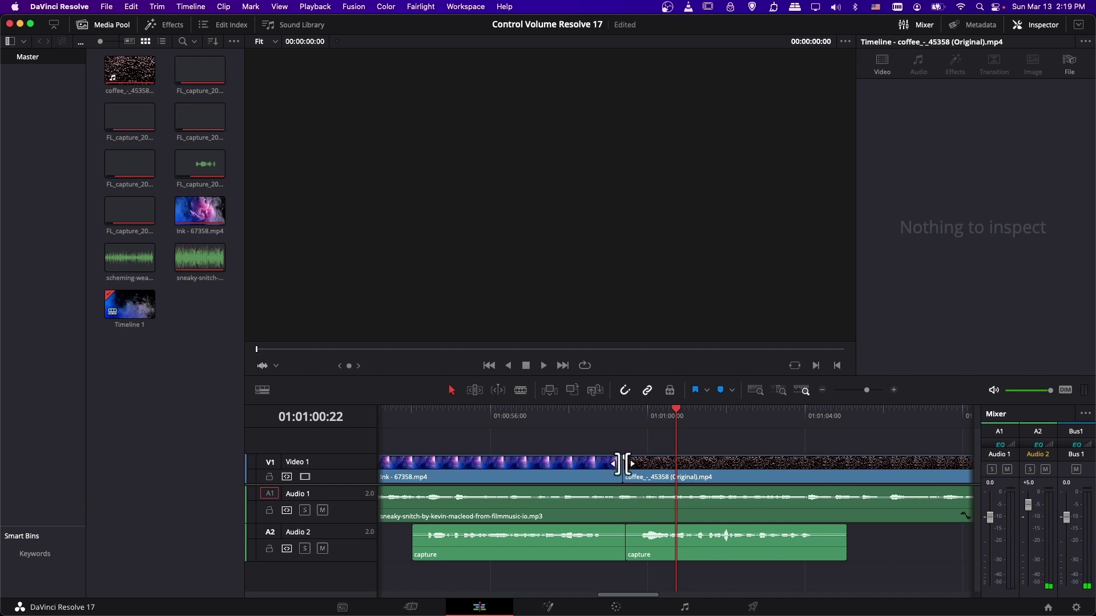
pyautogui.click(114, 260)
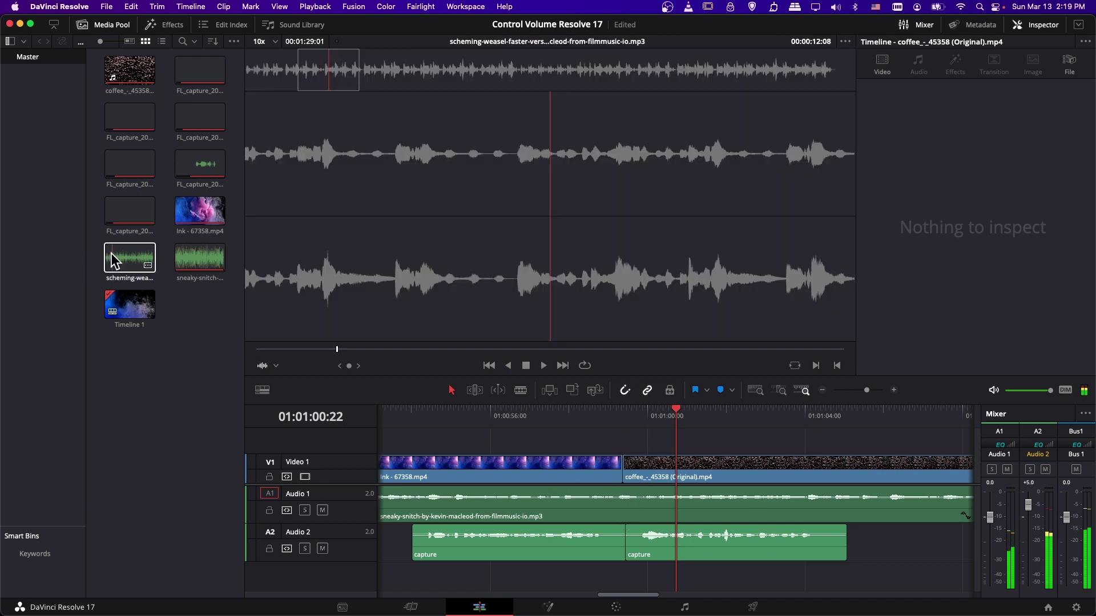
pyautogui.moveTo(114, 259); pyautogui.dragTo(621, 498)
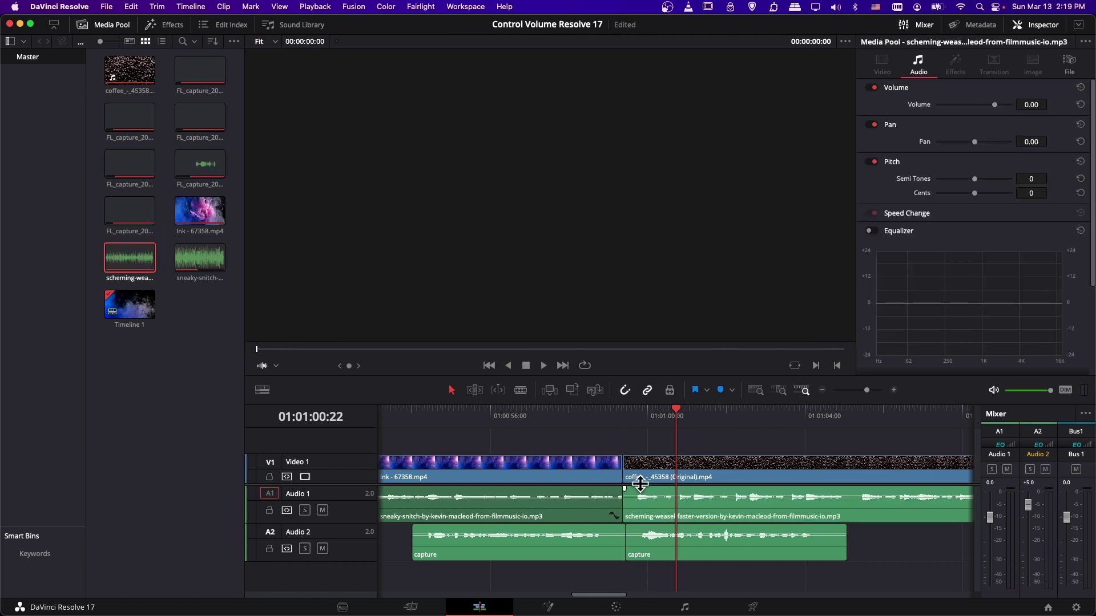
# Play the timeline from 01:00:58:11 across the change between the two music clips
pyautogui.click(582, 412)
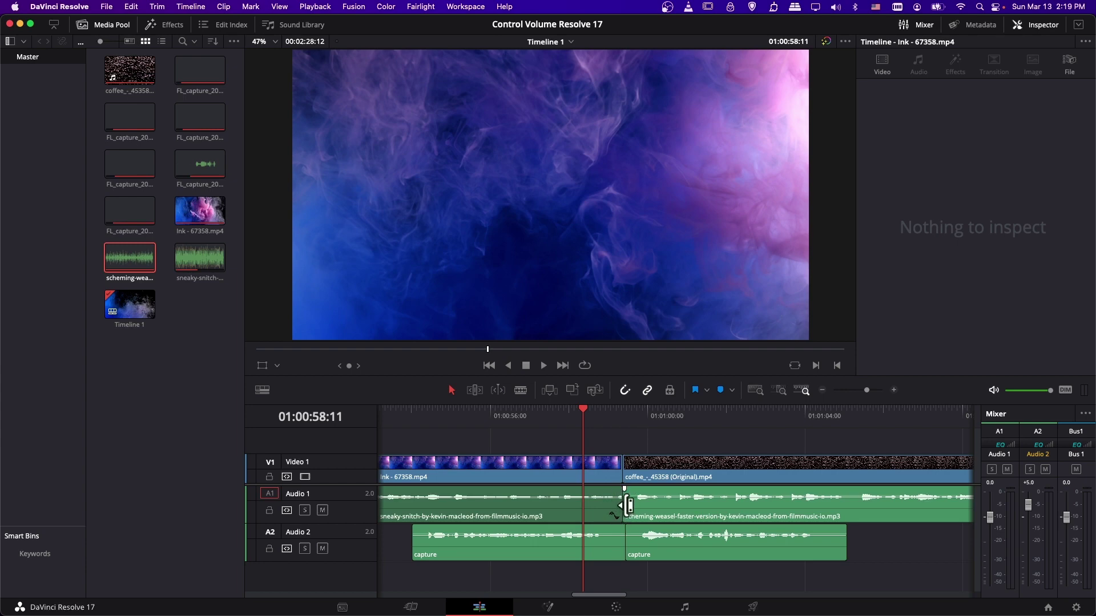
pyautogui.press('space')
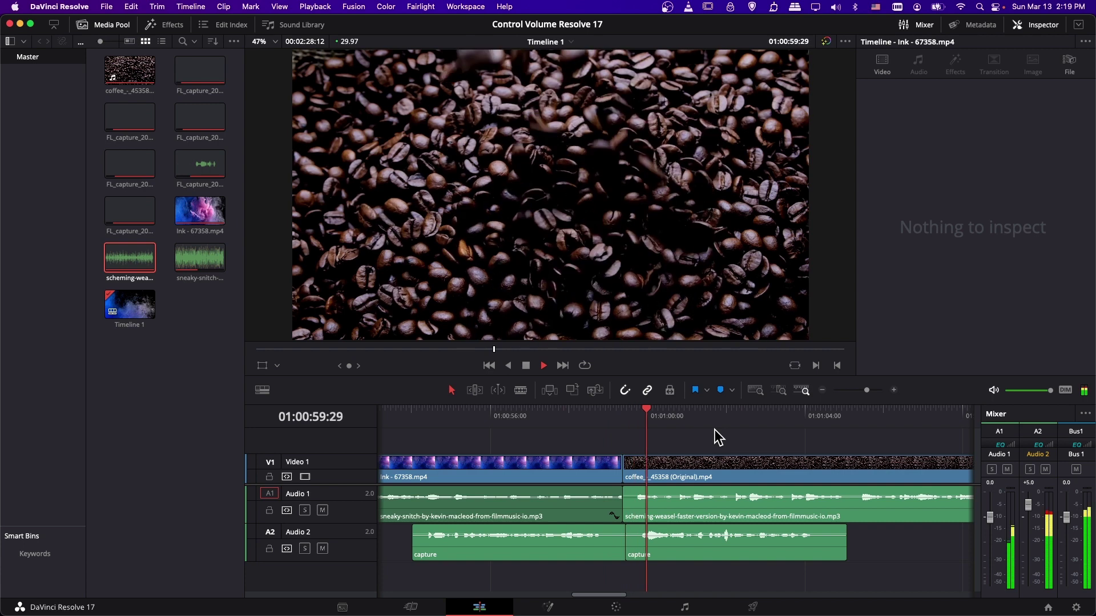
pyautogui.press('space')
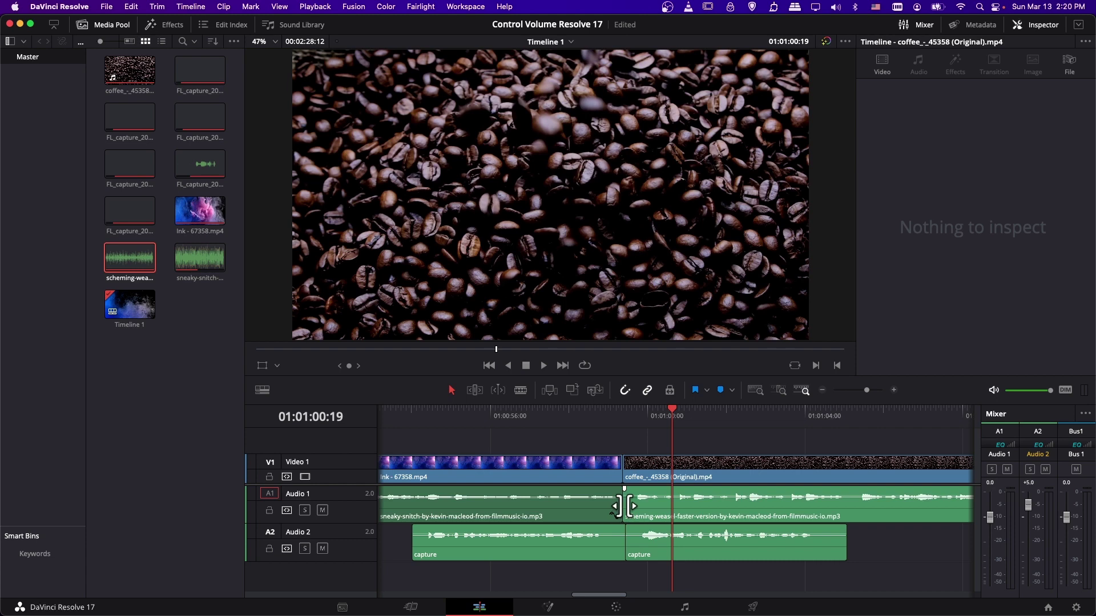
# Add a 30 frame Cross Fade 0 dB between the two music clips on Audio 1, trimming the clips to make room
pyautogui.click(622, 505)
pyautogui.rightClick(622, 505)
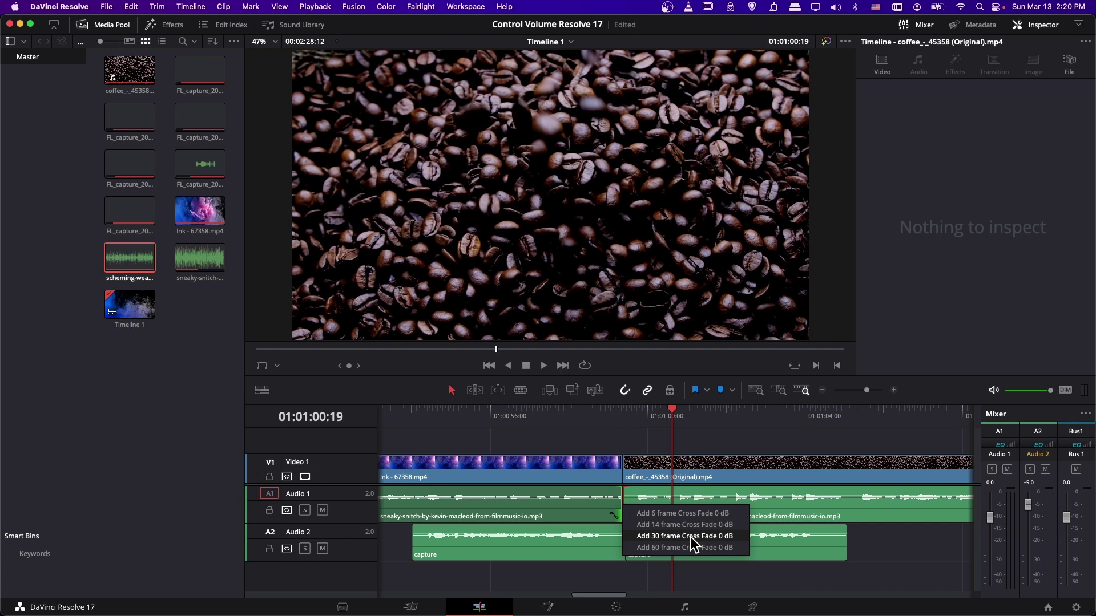
pyautogui.click(690, 537)
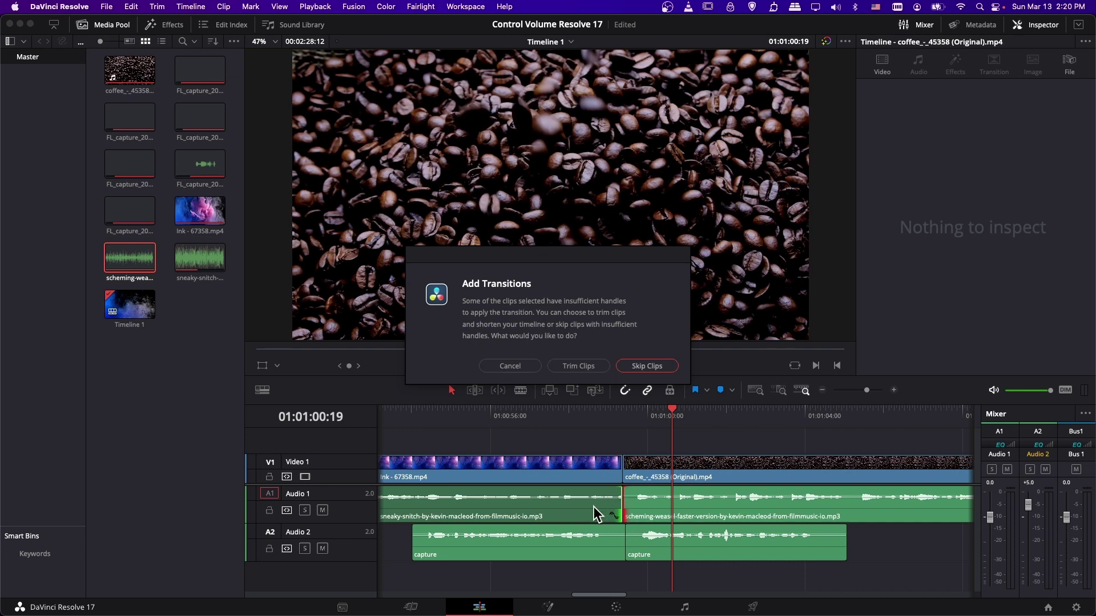
pyautogui.click(578, 366)
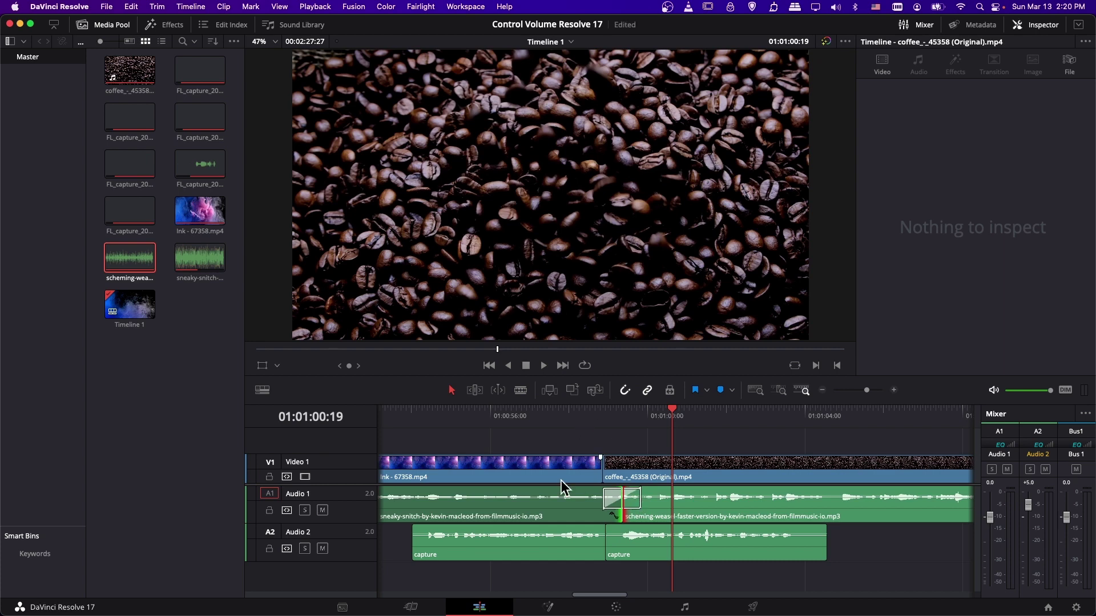
# Select the cross fade on Audio 1 and play the timeline across it, starting at 01:00:57:23
pyautogui.click(636, 502)
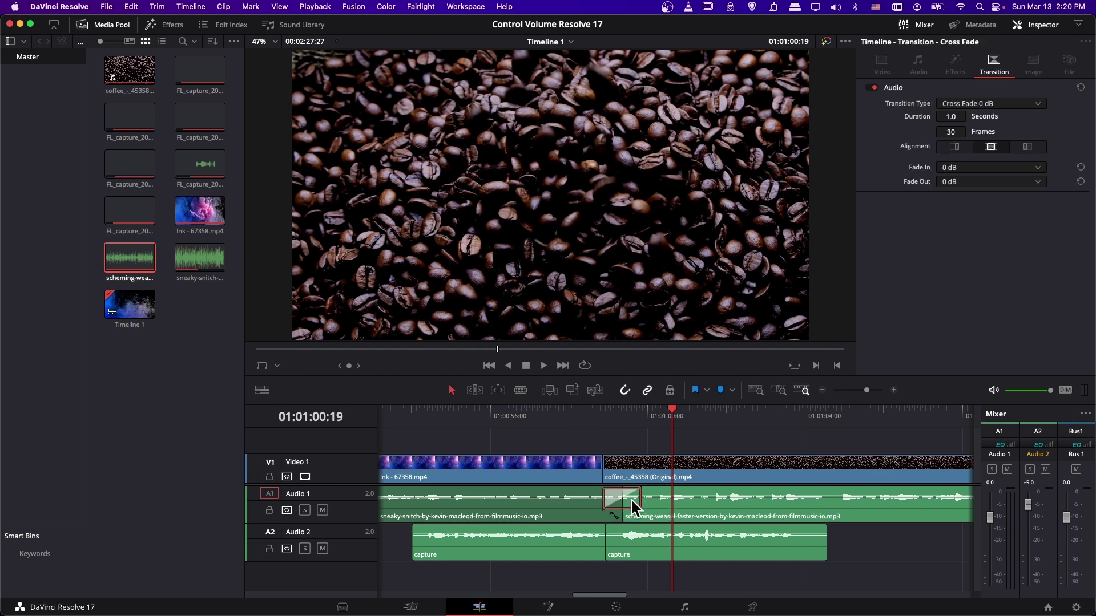
pyautogui.click(560, 412)
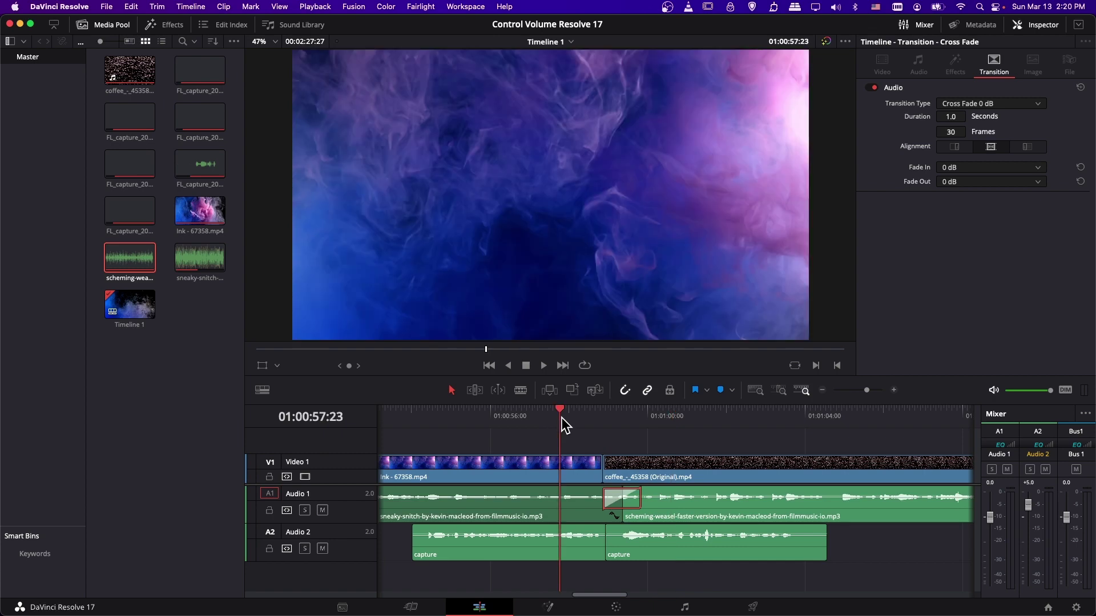
pyautogui.press('space')
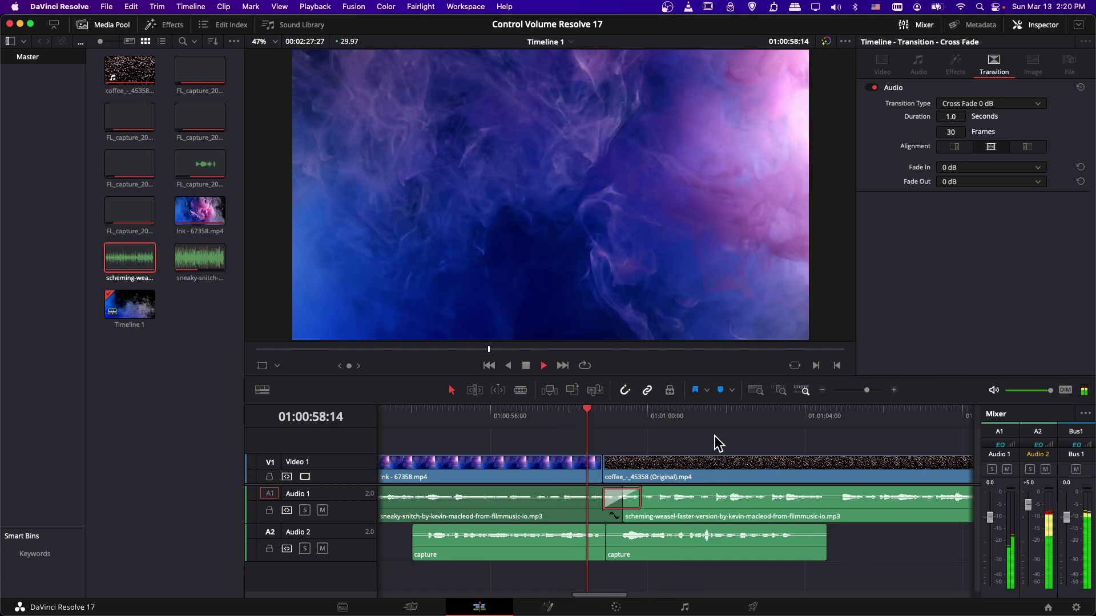
pyautogui.press('space')
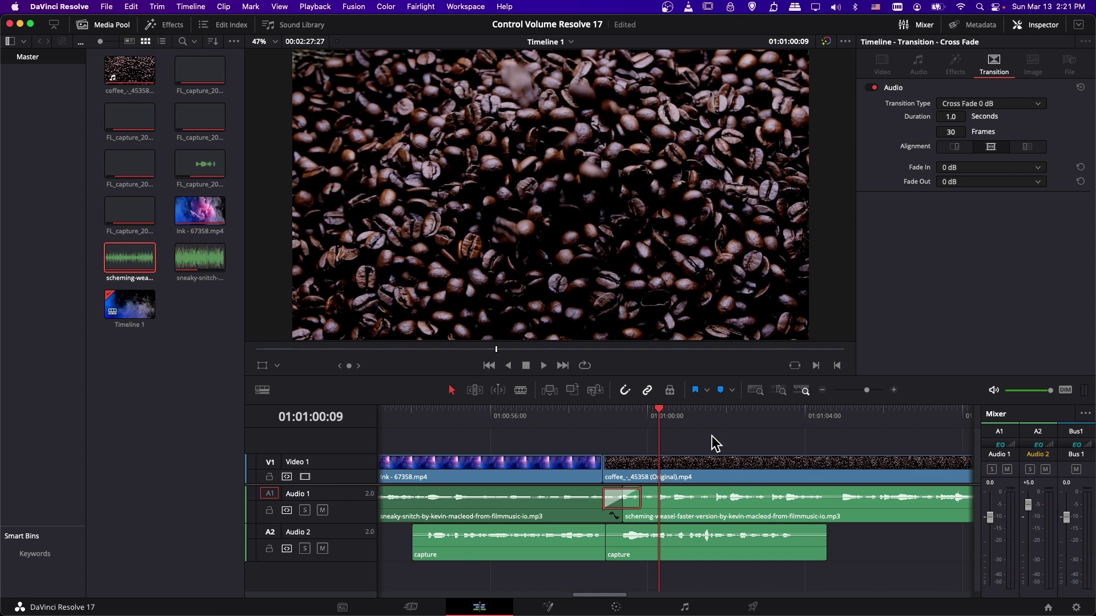
pyautogui.press('Up')
pyautogui.press('space')
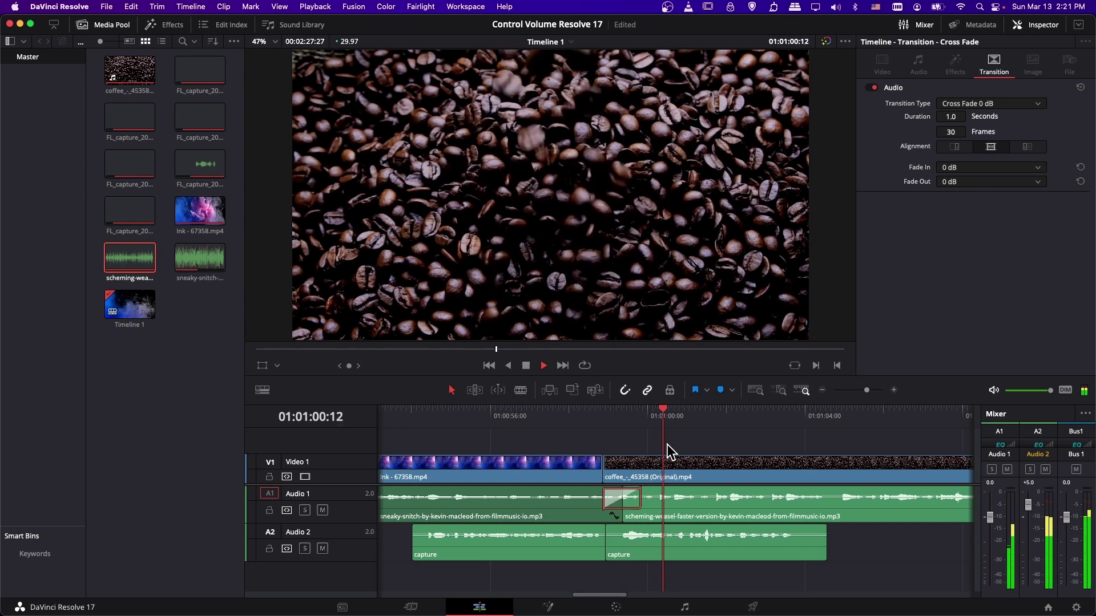
pyautogui.press('space')
pyautogui.click(606, 545)
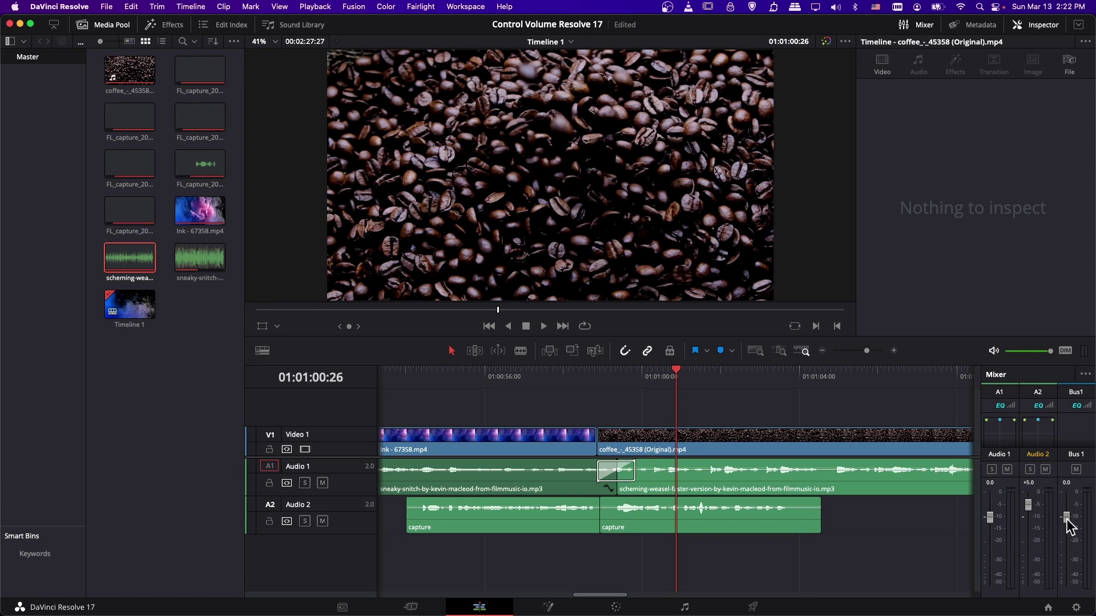
# Raise the Bus 1 level to +5.0 in the mixer, save the project, and play the timeline from 01:00:56:27
pyautogui.moveTo(1067, 520); pyautogui.dragTo(1071, 512)
pyautogui.click(520, 372)
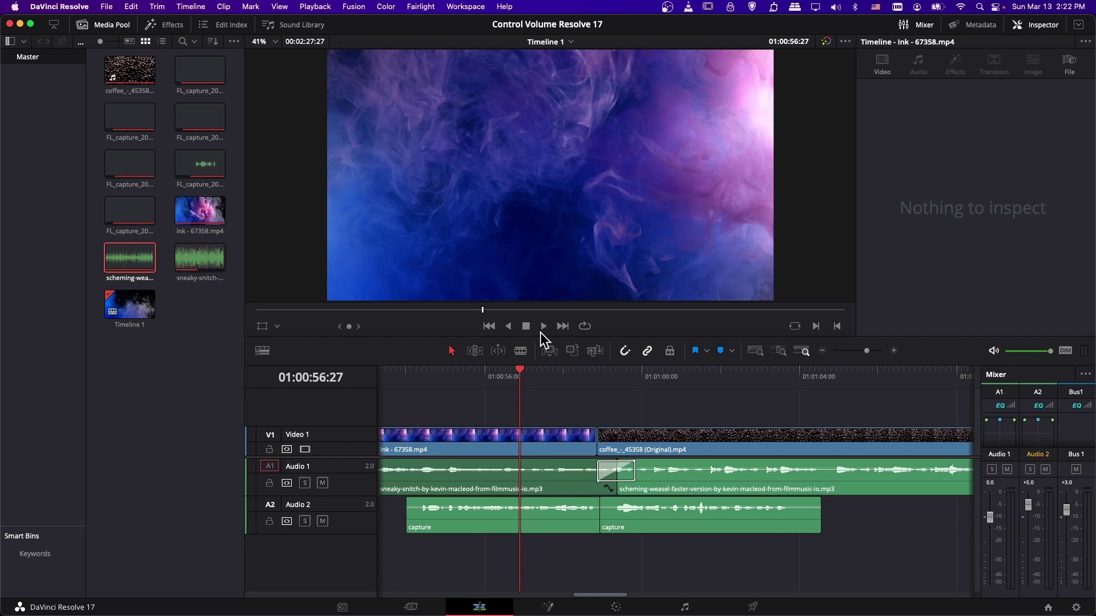
pyautogui.moveTo(1067, 511); pyautogui.dragTo(1067, 507)
pyautogui.press('super+s')
pyautogui.click(545, 326)
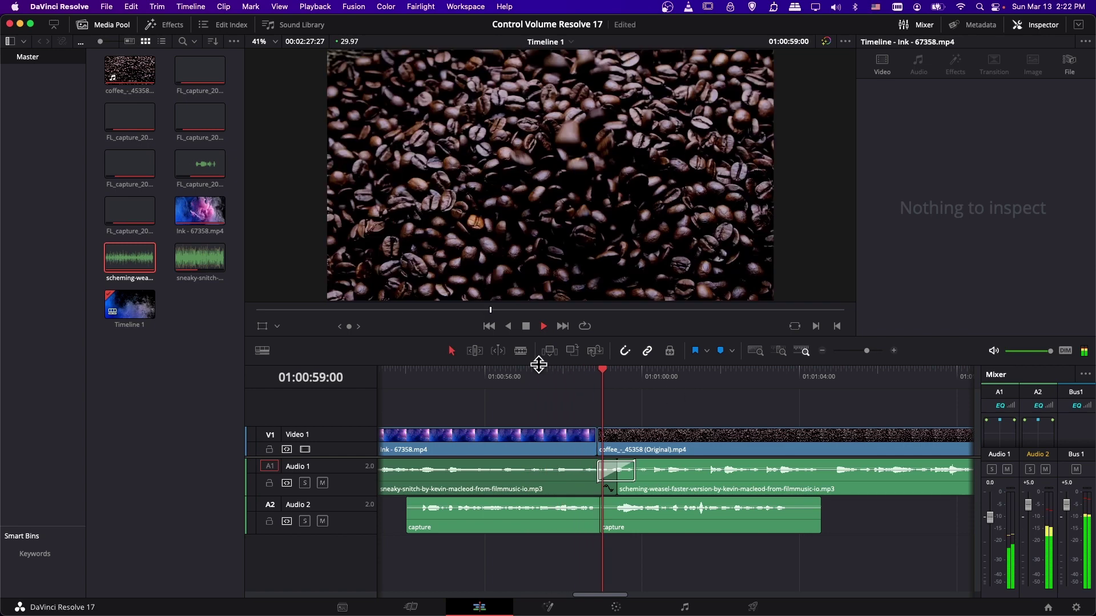
pyautogui.click(526, 326)
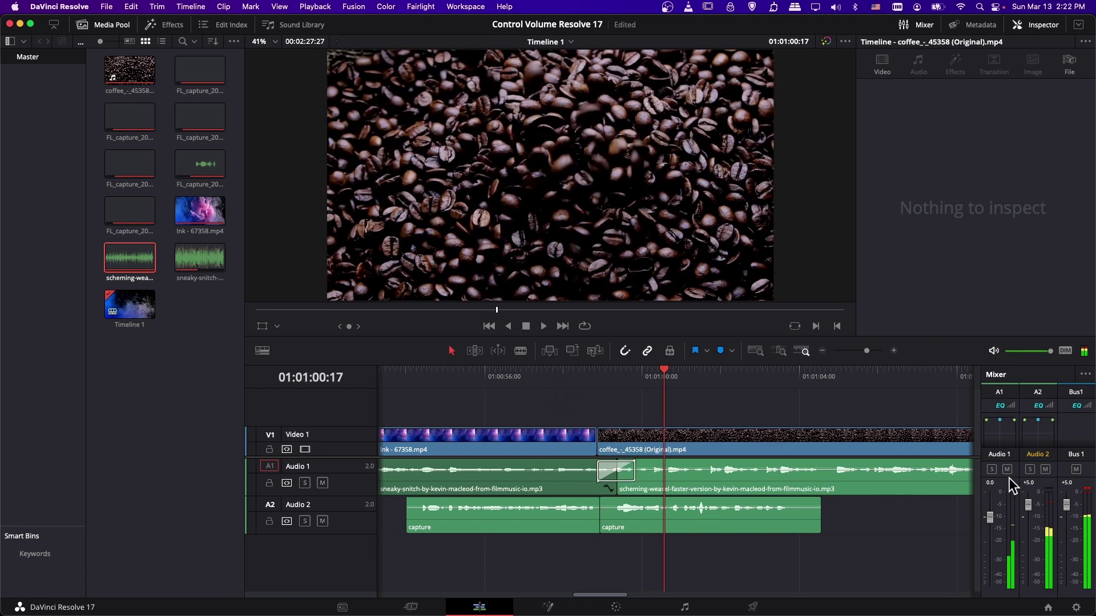
# Lower the Bus 1 level to -4.8 in the mixer and play the timeline from 01:00:56:05
pyautogui.moveTo(1066, 503); pyautogui.dragTo(1067, 529)
pyautogui.click(491, 372)
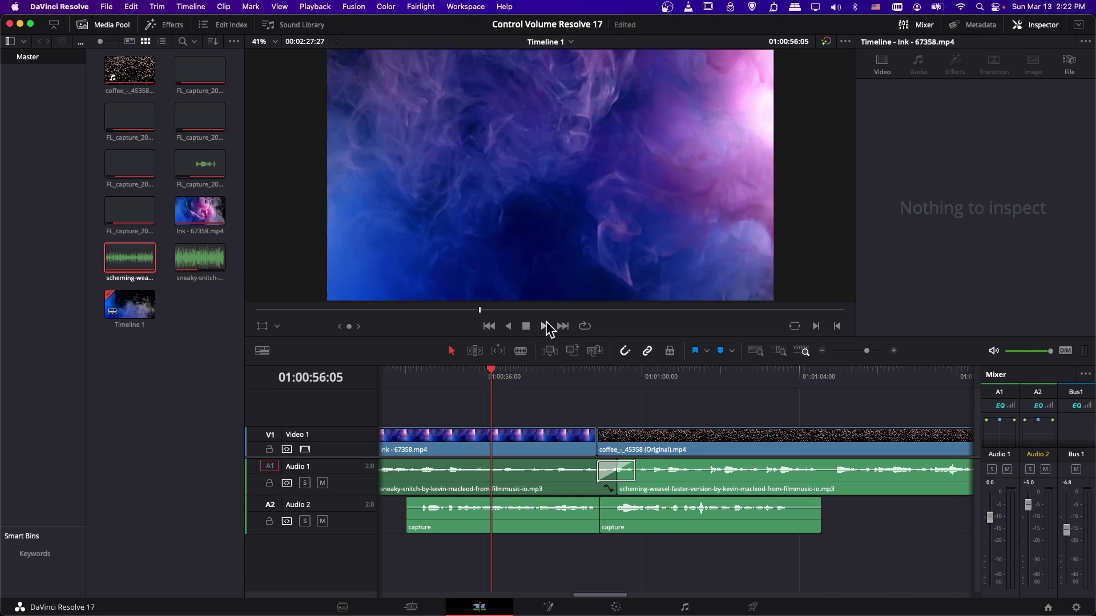
pyautogui.click(543, 326)
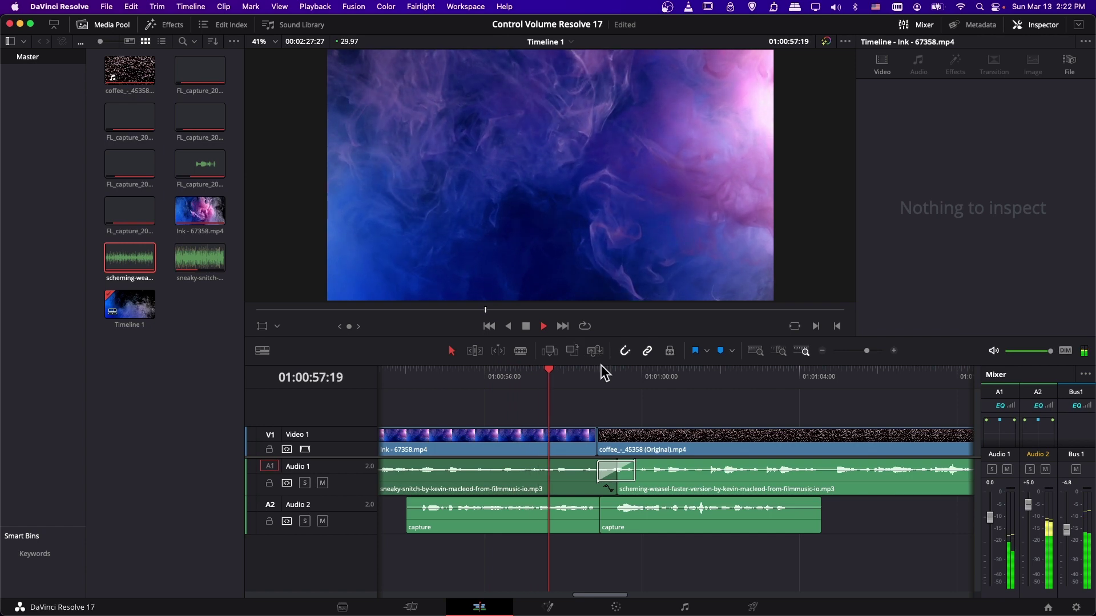
pyautogui.click(525, 327)
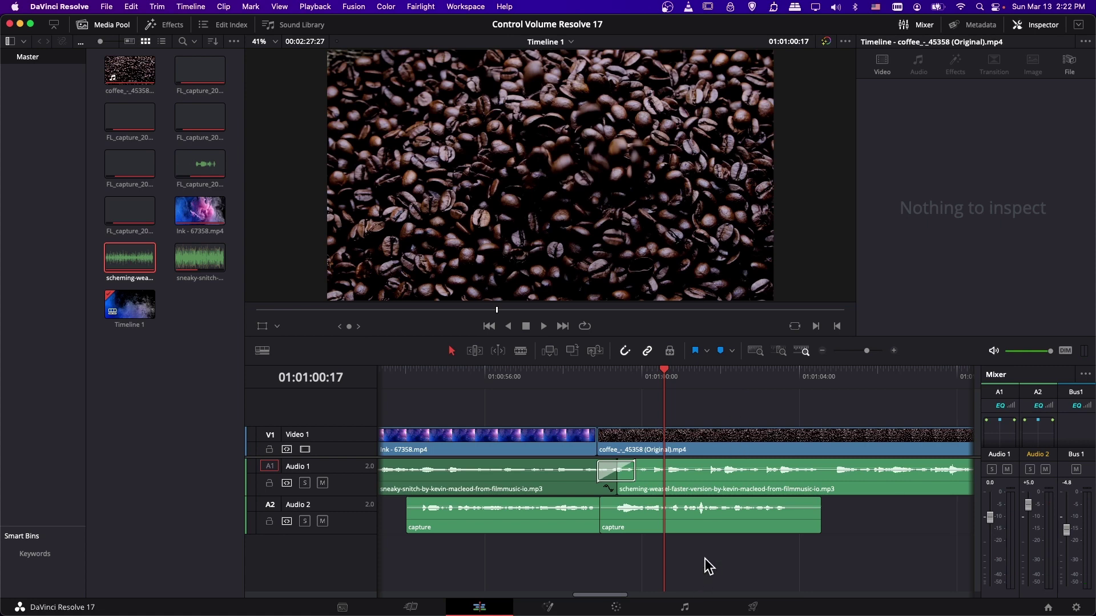
# Examine the effect categories offered for Audio 2 in the Fairlight page's mixer and return to the Edit page
pyautogui.click(696, 612)
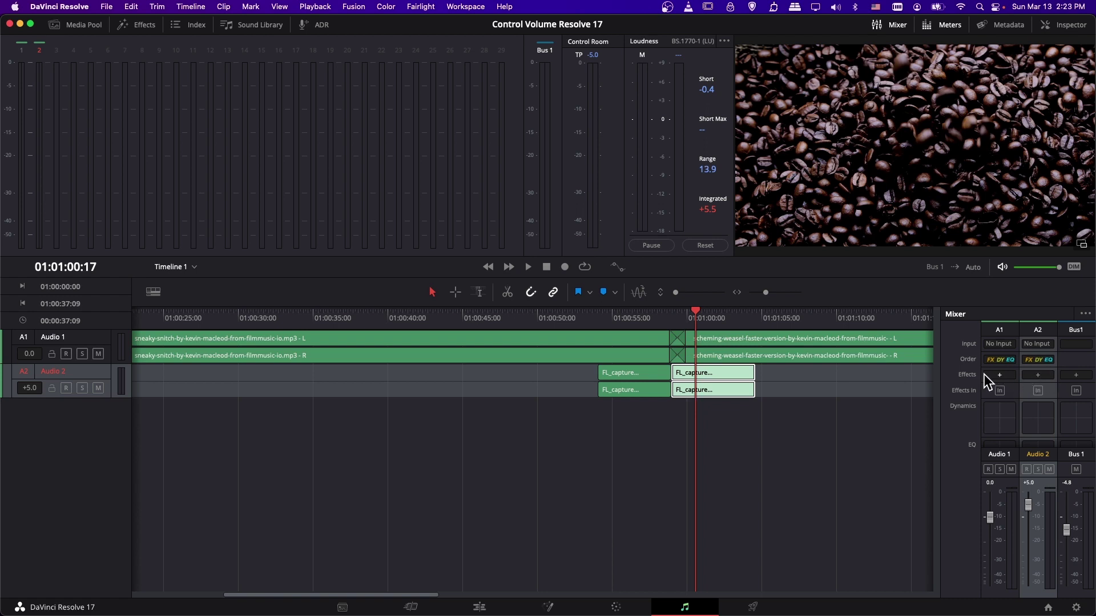
pyautogui.click(1048, 374)
pyautogui.moveTo(1049, 411)
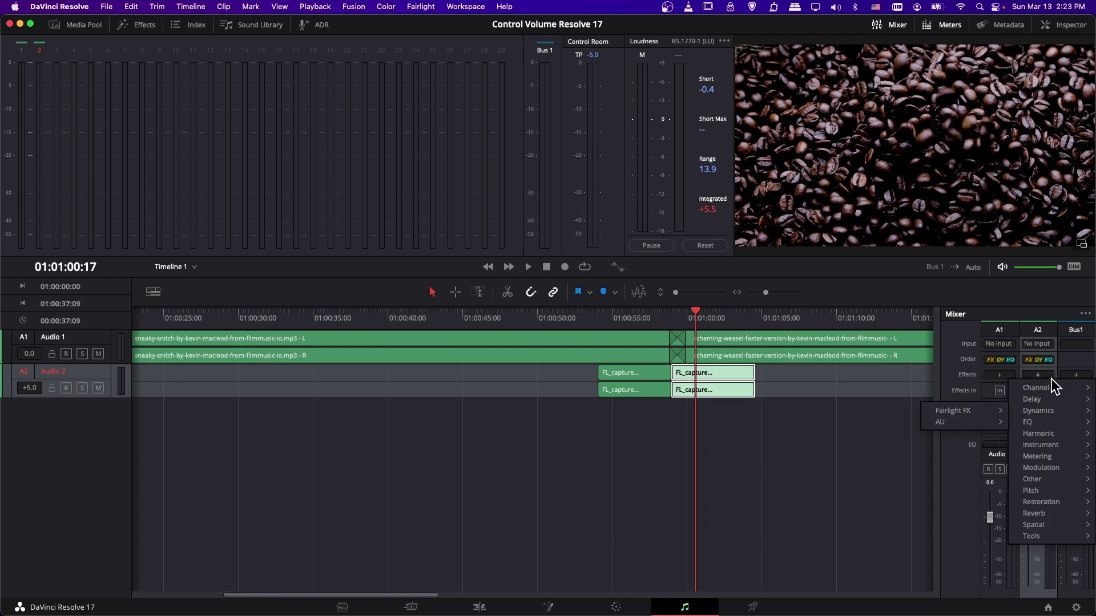
pyautogui.moveTo(1052, 388)
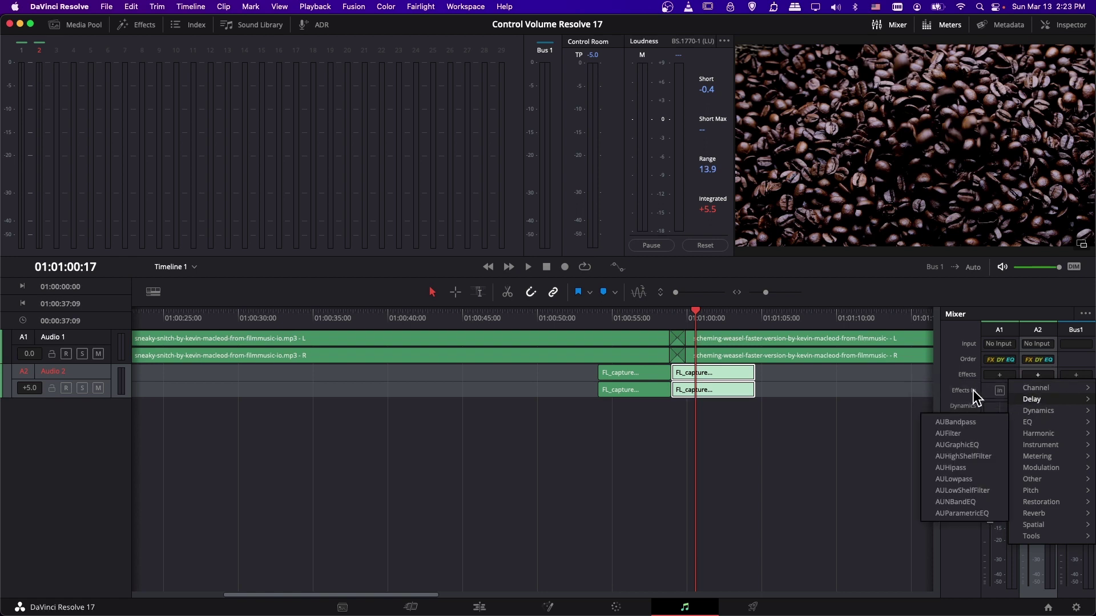
pyautogui.click(950, 383)
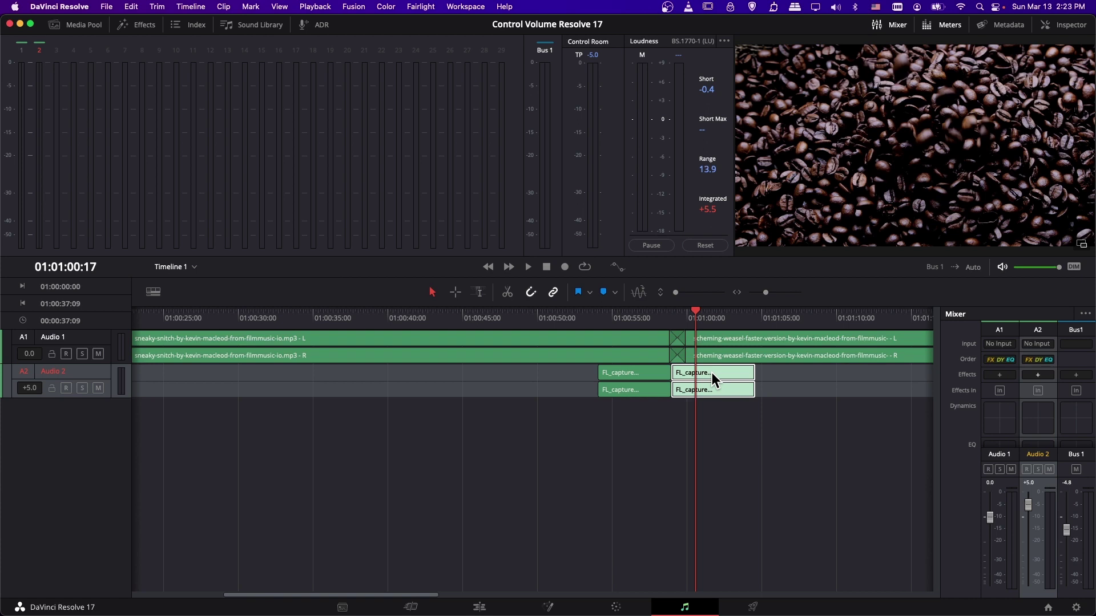
pyautogui.click(1036, 375)
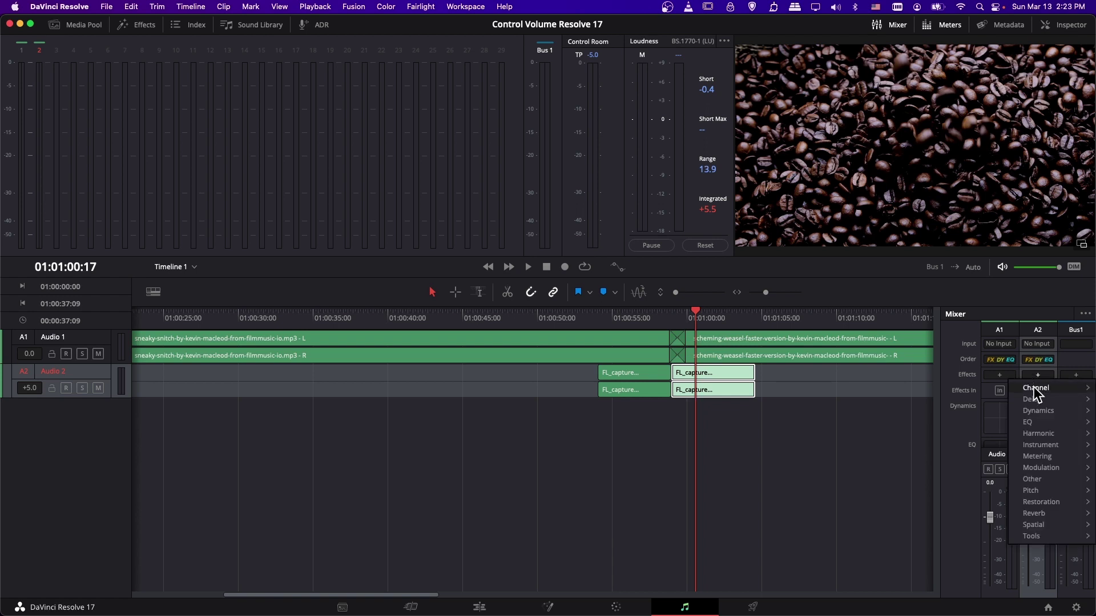
pyautogui.moveTo(1039, 444)
pyautogui.click(958, 423)
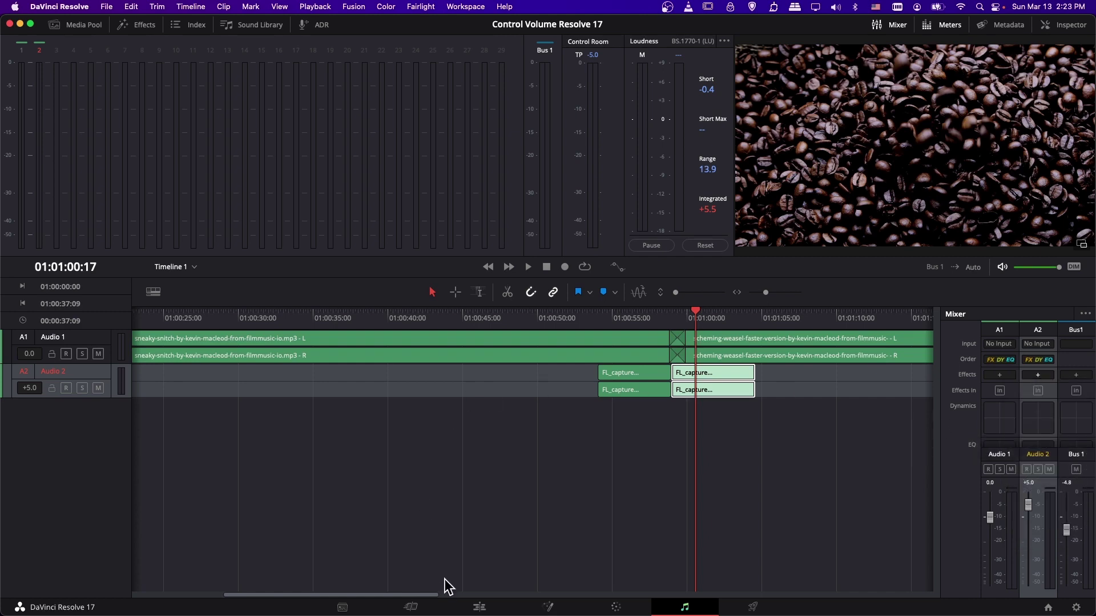
pyautogui.click(473, 607)
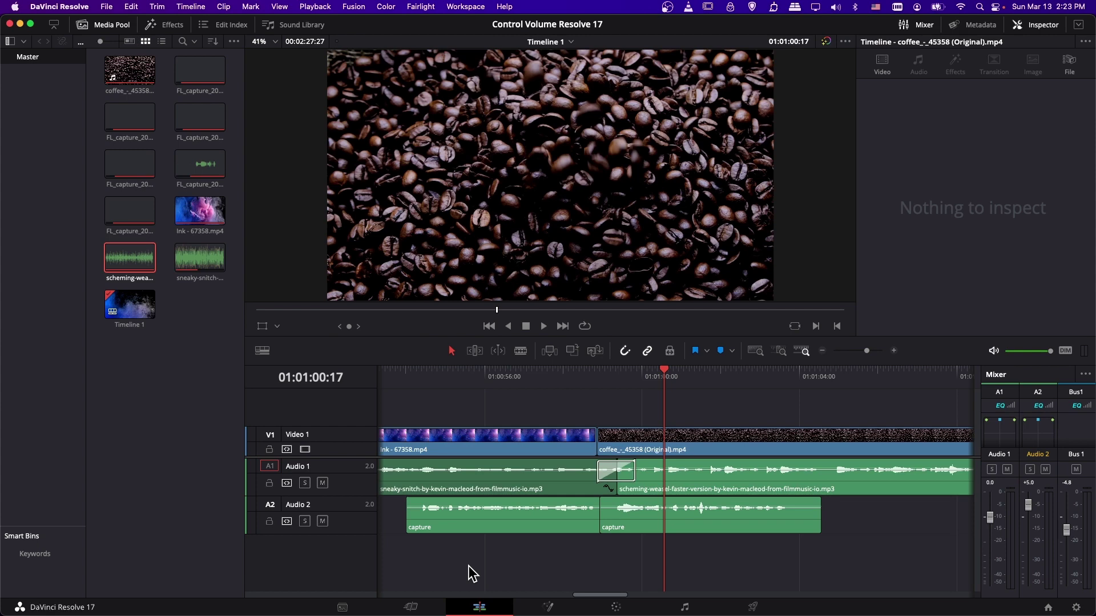